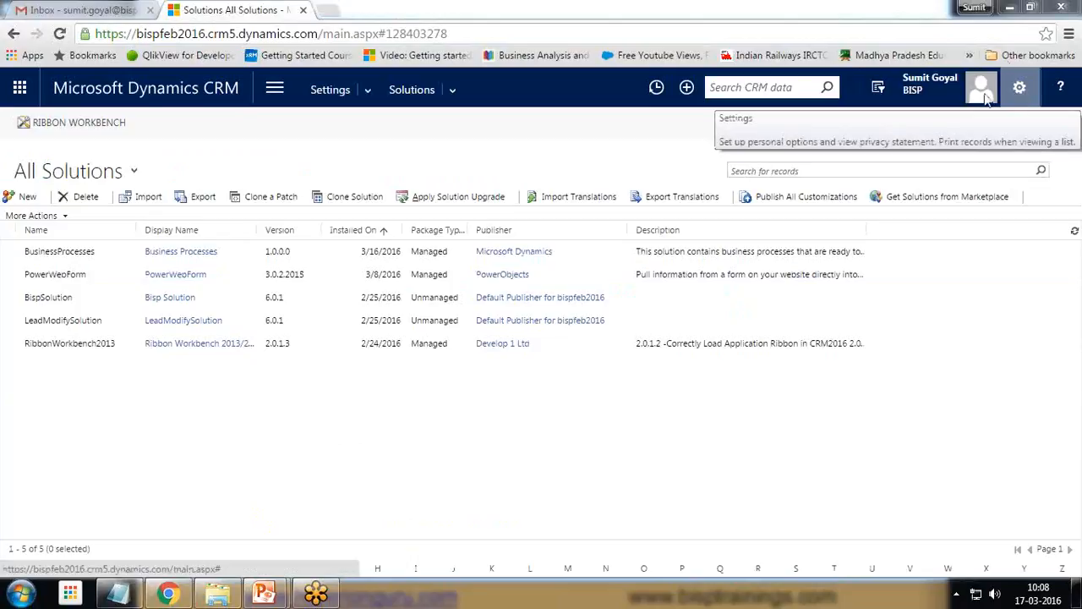
Step: Open the A. Datum Corporation (sample) account from the Sales area's accounts and look over its Summary section
click(273, 91)
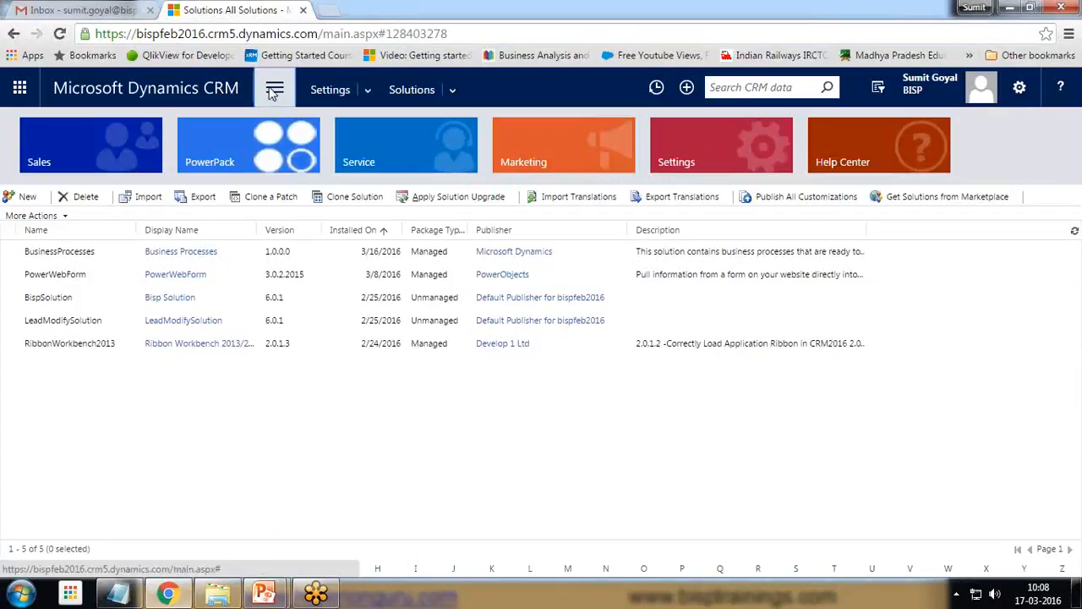
click(80, 164)
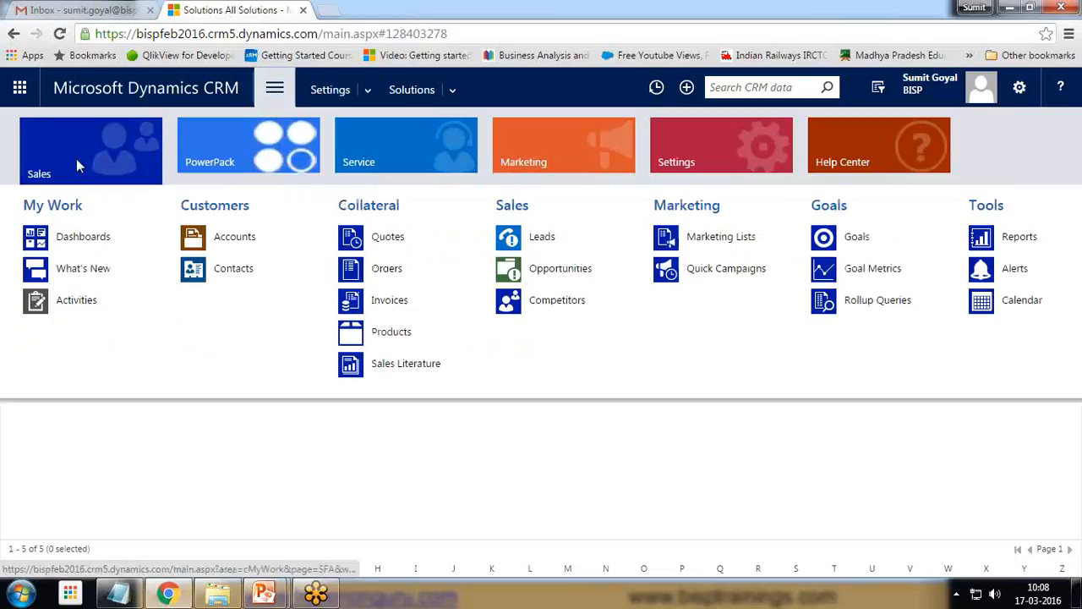
click(234, 237)
click(96, 237)
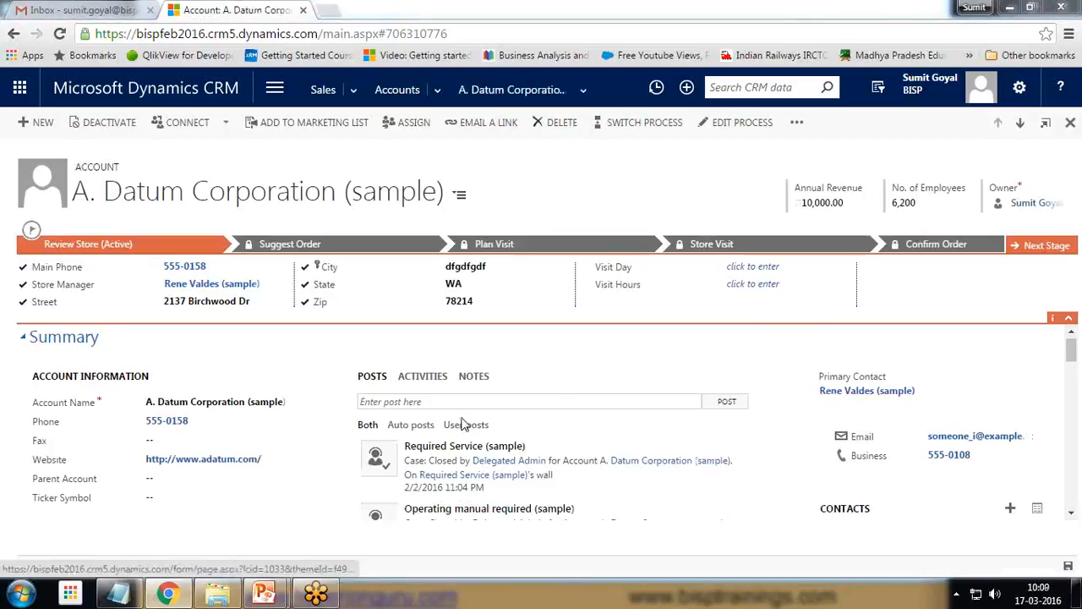
scroll(84, 524, down, 2)
scroll(110, 444, up, 1)
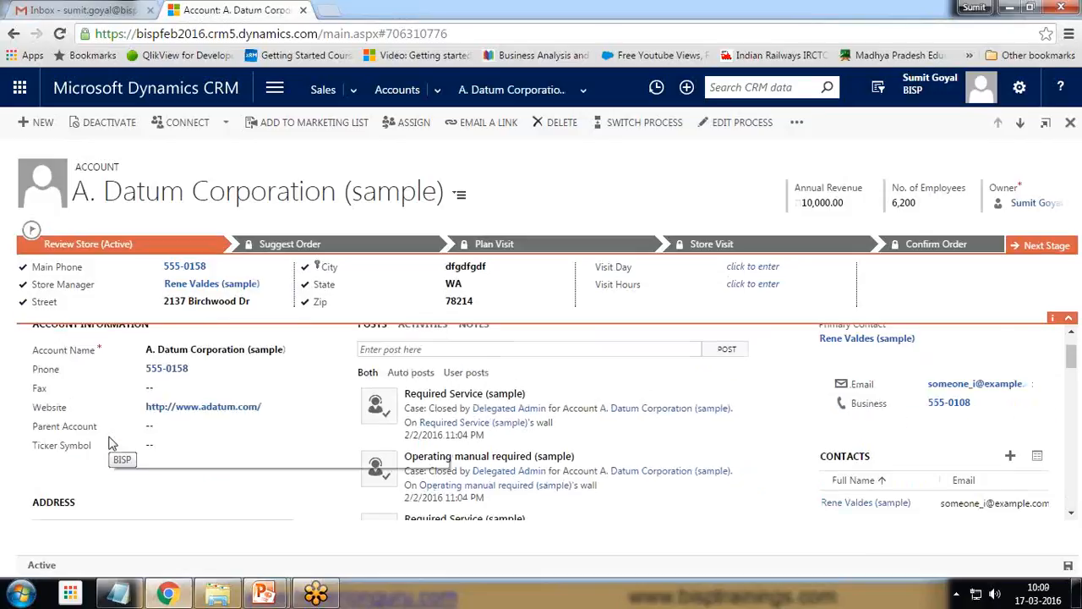
scroll(110, 444, up, 1)
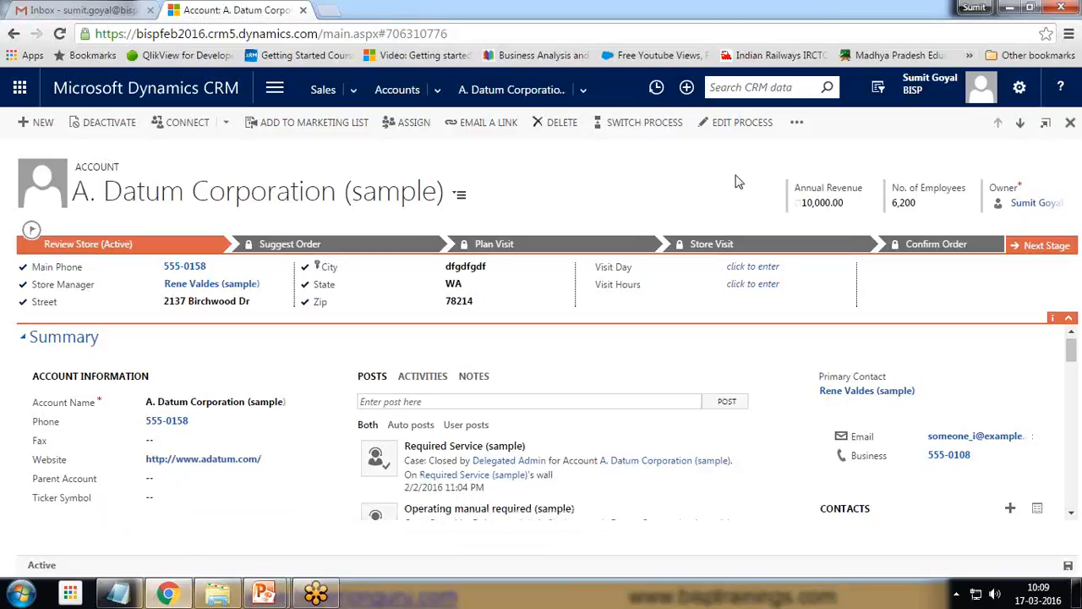
Step: Open the Account form in the form editor and maximize its window
click(797, 123)
click(795, 147)
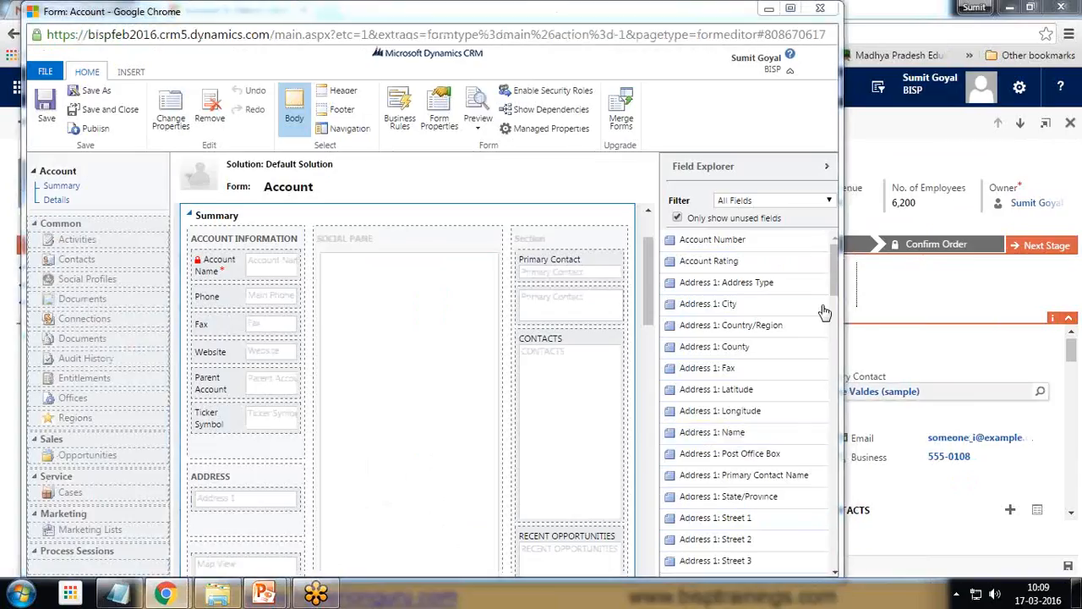
click(790, 11)
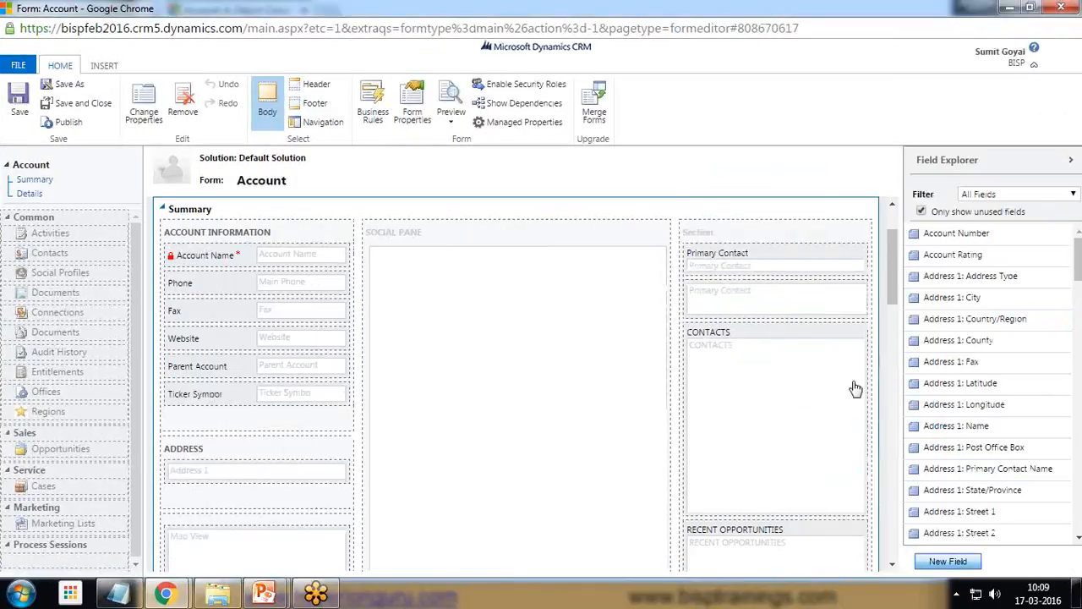
Step: Start a new Account field with display name Marital Status, auditing disabled and data type Option Set
click(945, 561)
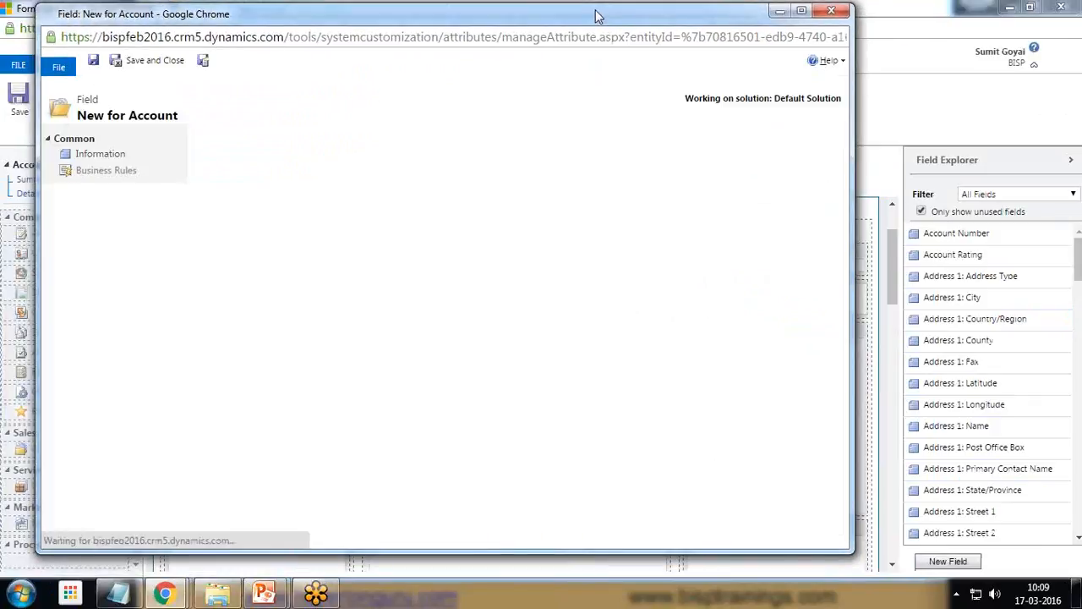
click(927, 364)
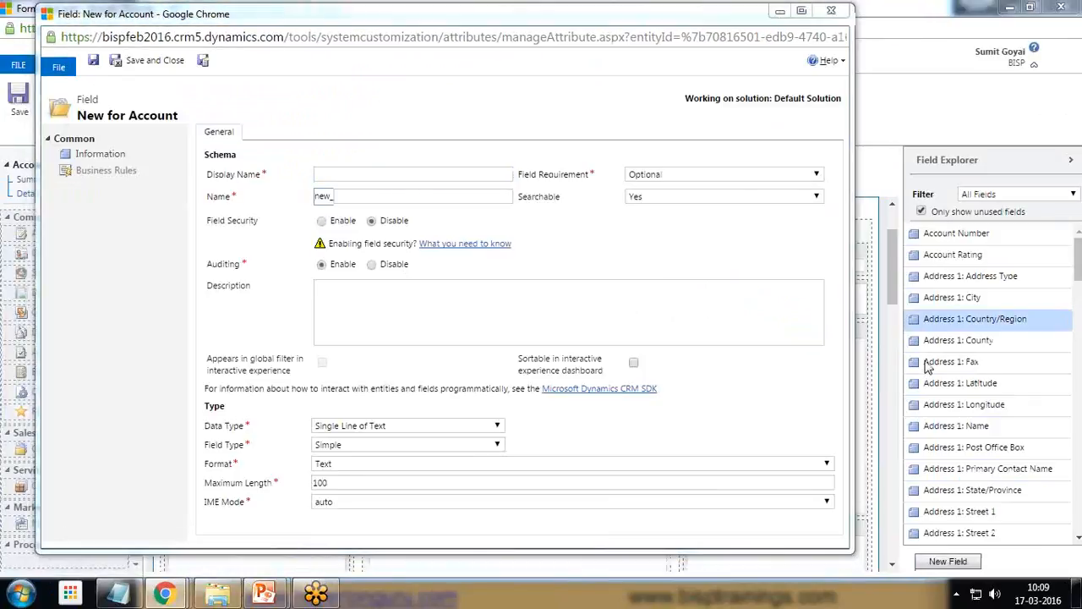
click(356, 172)
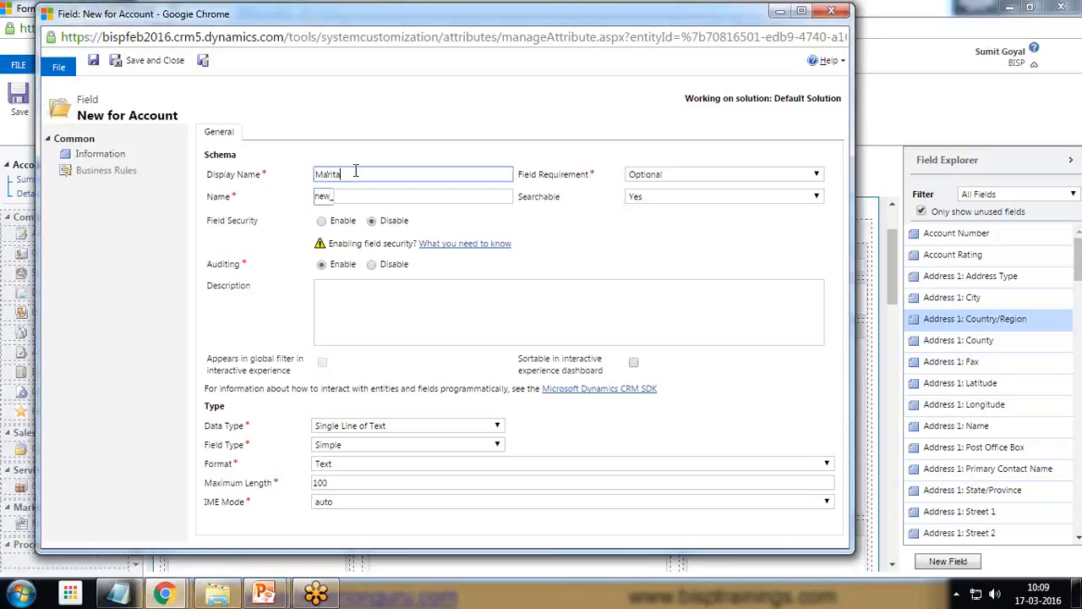
key(Tab)
click(417, 252)
click(402, 427)
click(355, 455)
scroll(355, 423, down, 3)
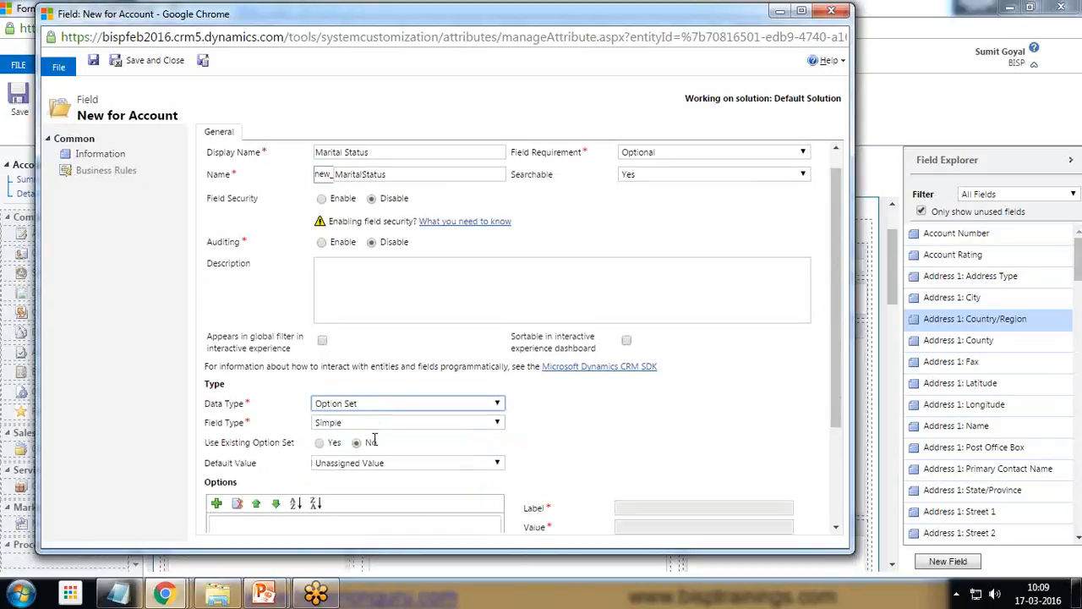
Step: Add the options Single and Married to the Marital Status option set
click(216, 362)
drag(659, 366, 616, 366)
text(Single)
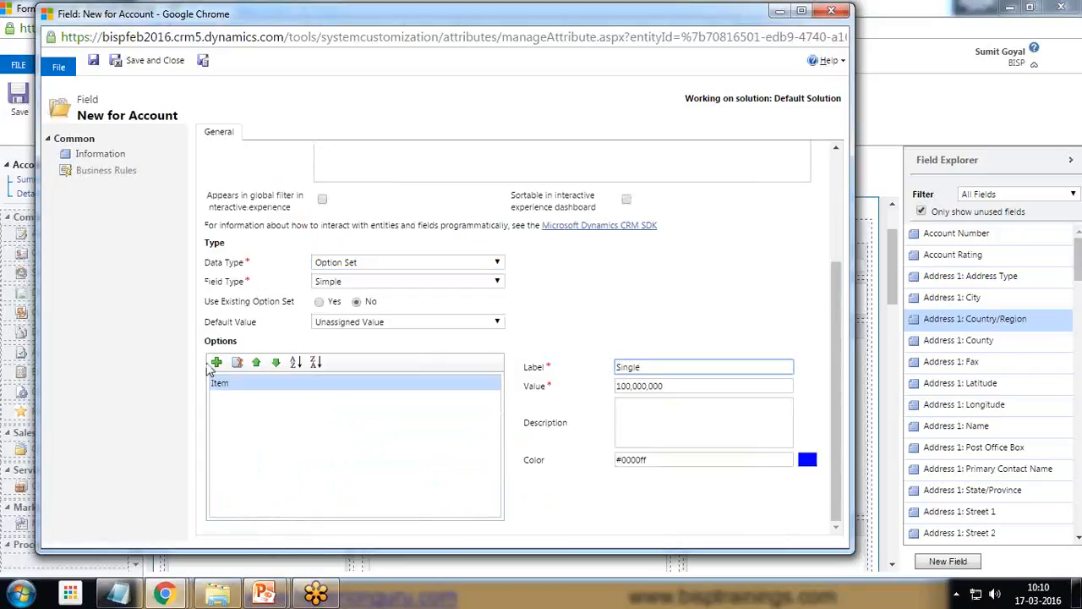
click(217, 362)
drag(648, 373, 558, 370)
text(Married)
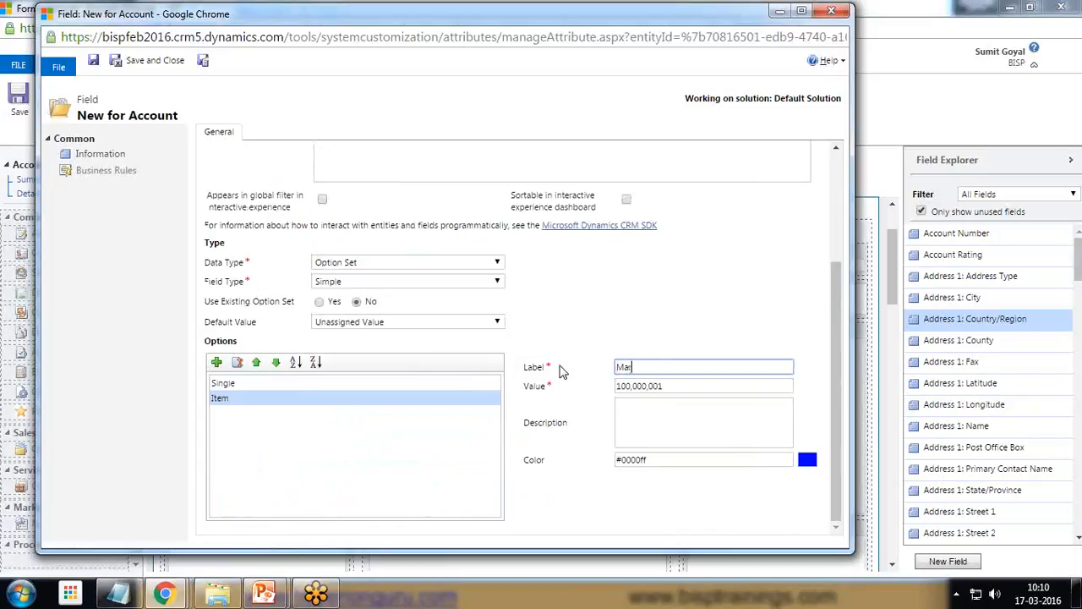
Step: Add the options Separated, Widow and Divorced to the option set below Married
click(218, 363)
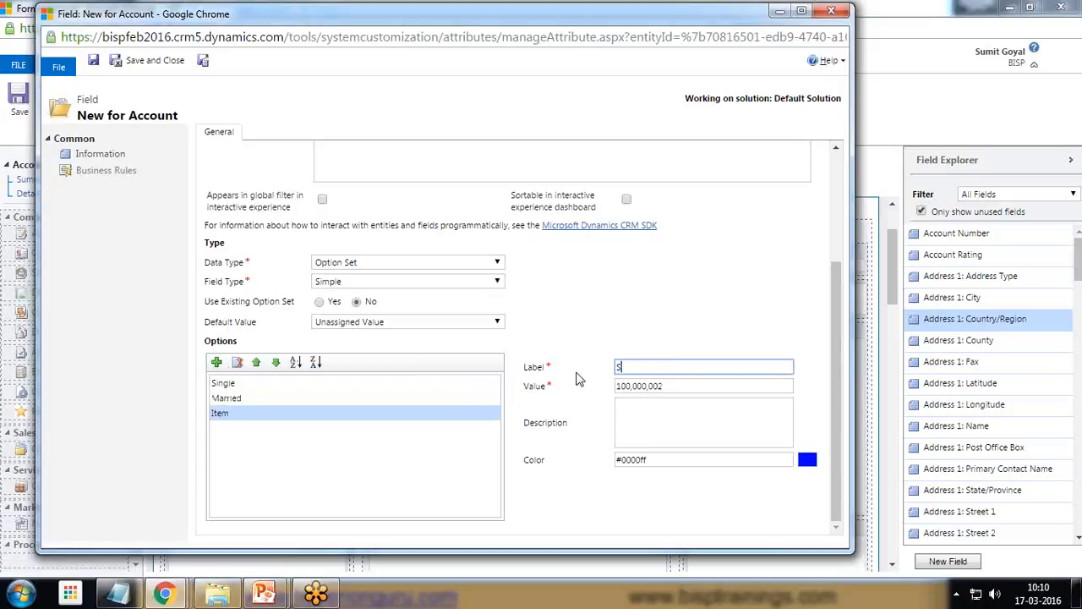
text(Separated)
click(217, 362)
click(653, 366)
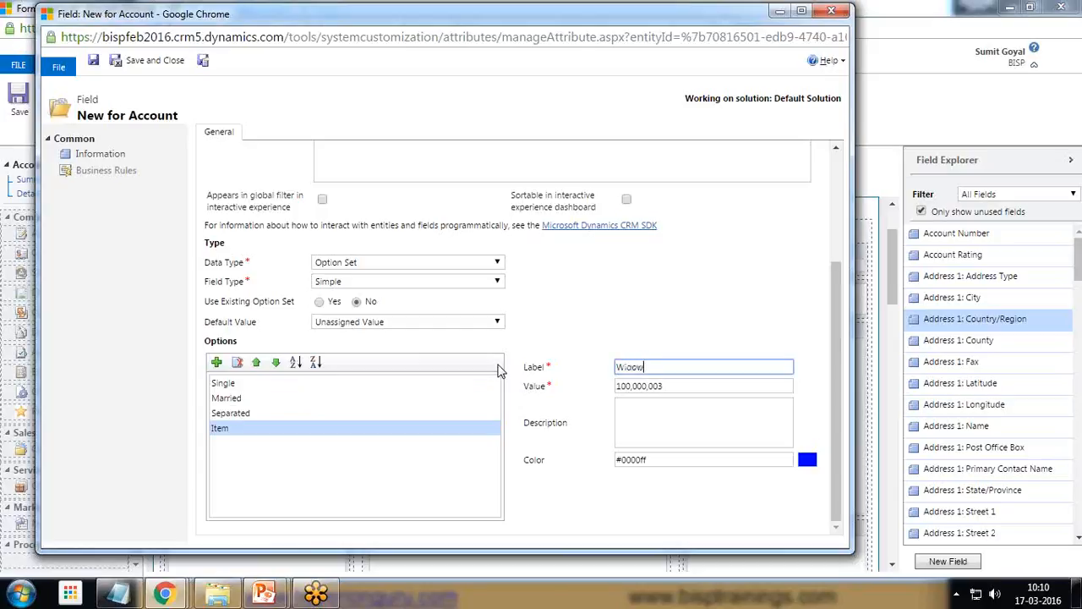
click(218, 362)
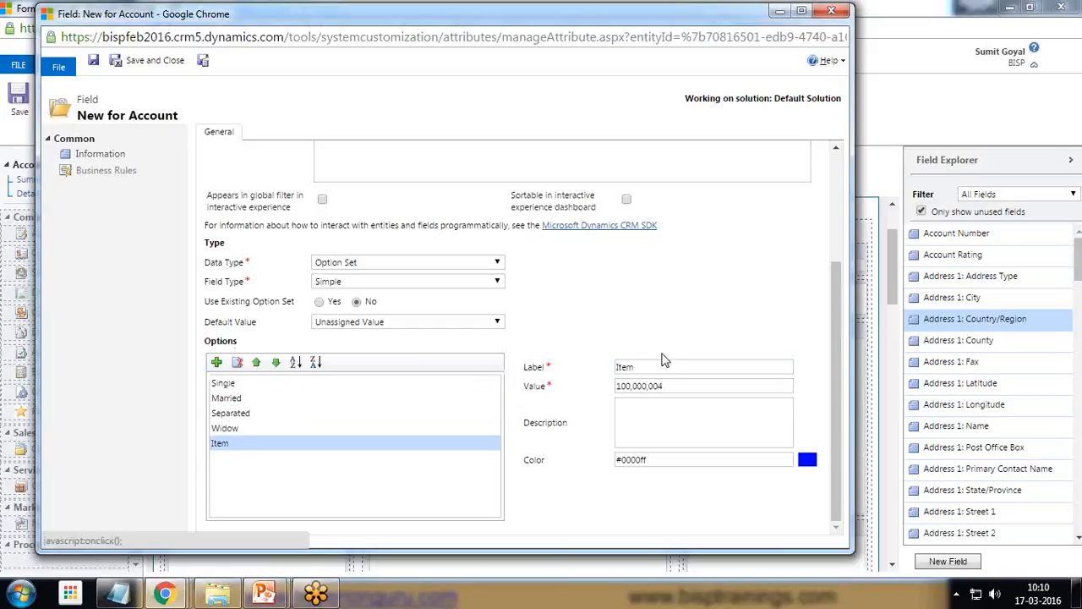
click(653, 366)
text(Divorced)
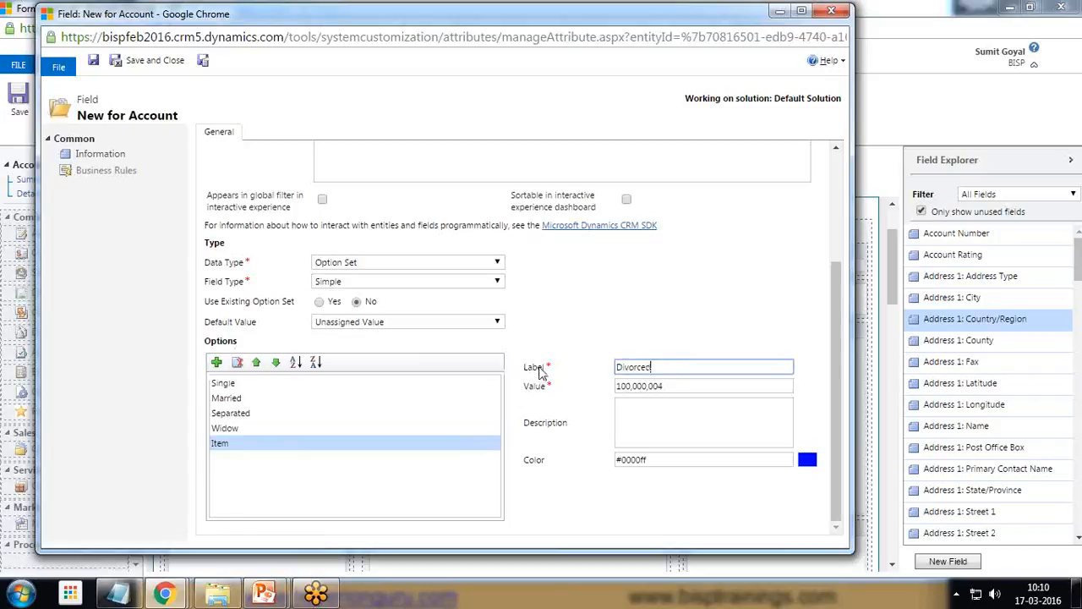
click(354, 508)
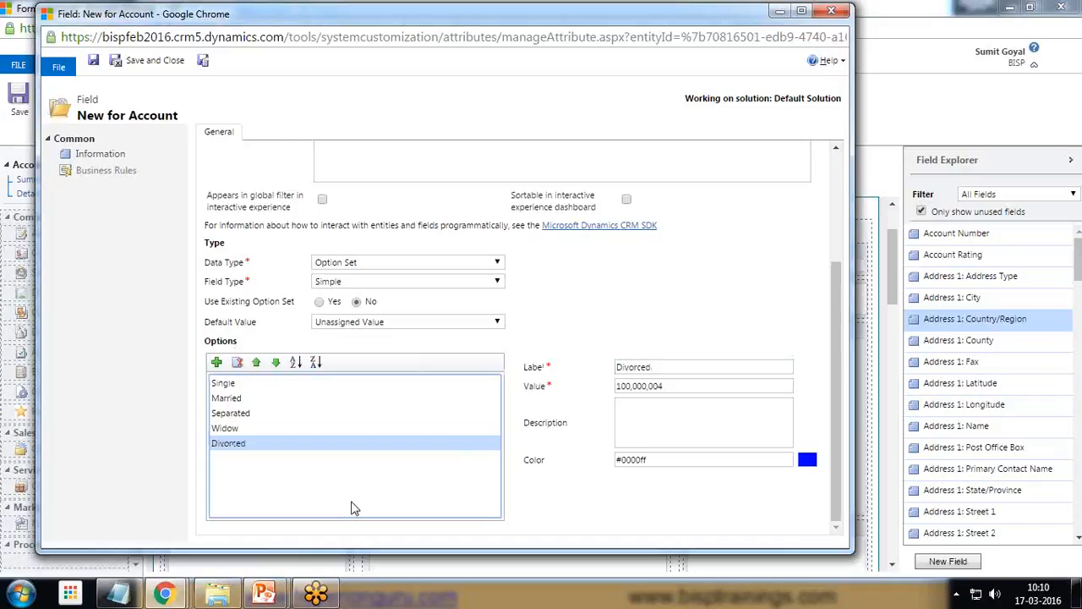
Step: Review the Marital Status field definition, save it and close the field window
scroll(380, 458, up, 2)
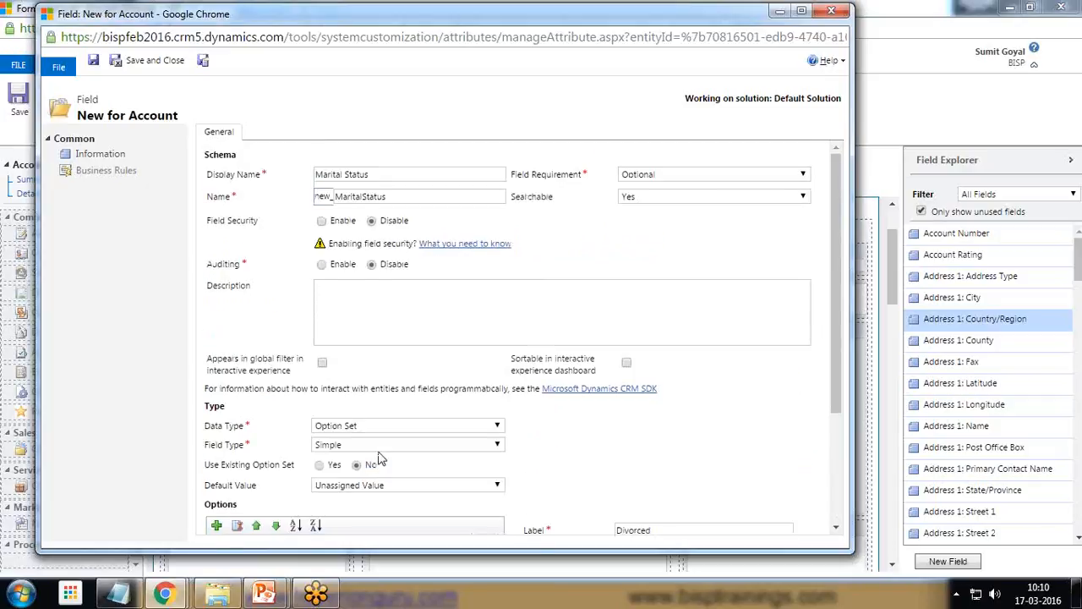
scroll(380, 458, down, 2)
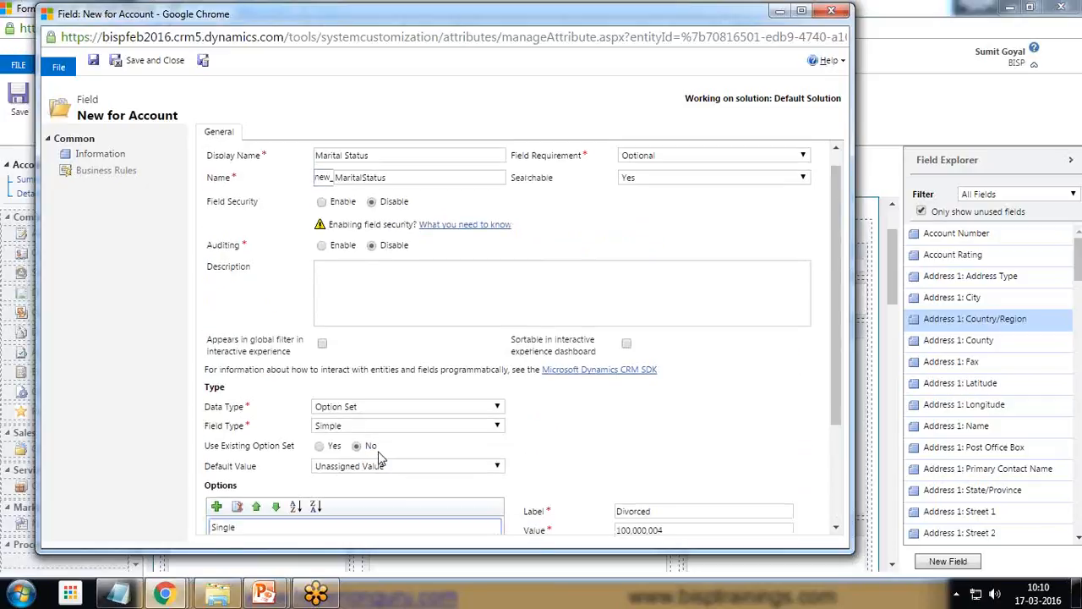
click(135, 61)
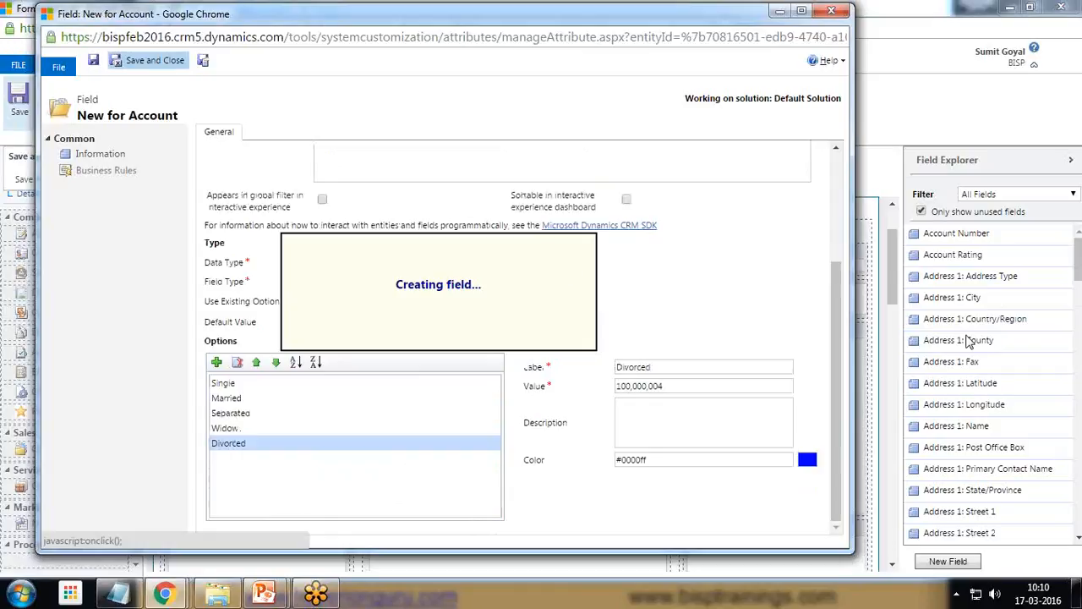
Step: Filter the available fields to Custom Fields and place Marital Status below Ticker Symbol in the Account Information section
click(1007, 194)
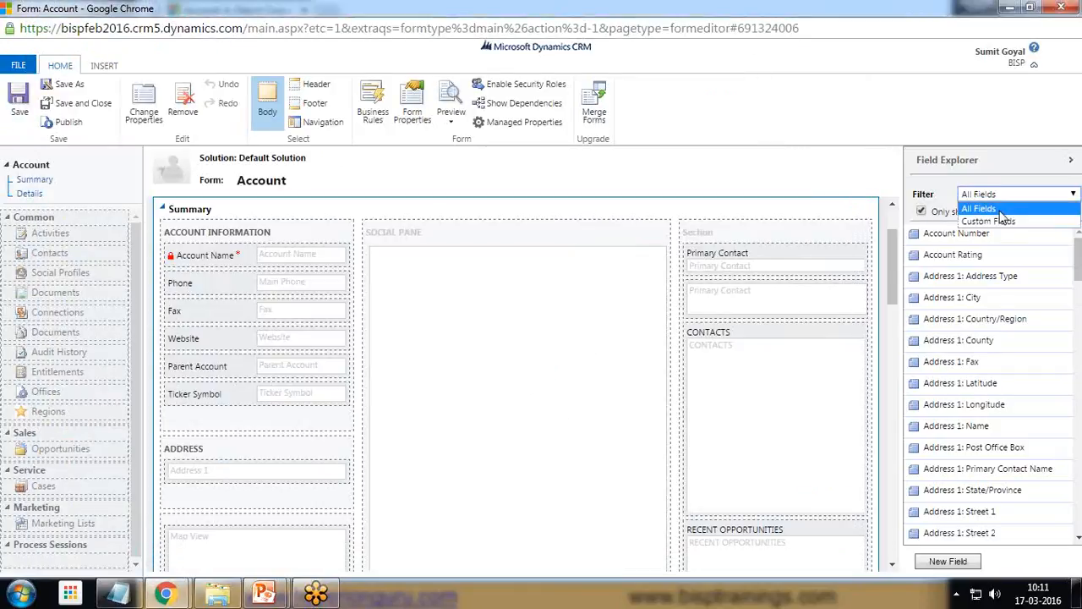
click(998, 220)
drag(955, 236, 242, 411)
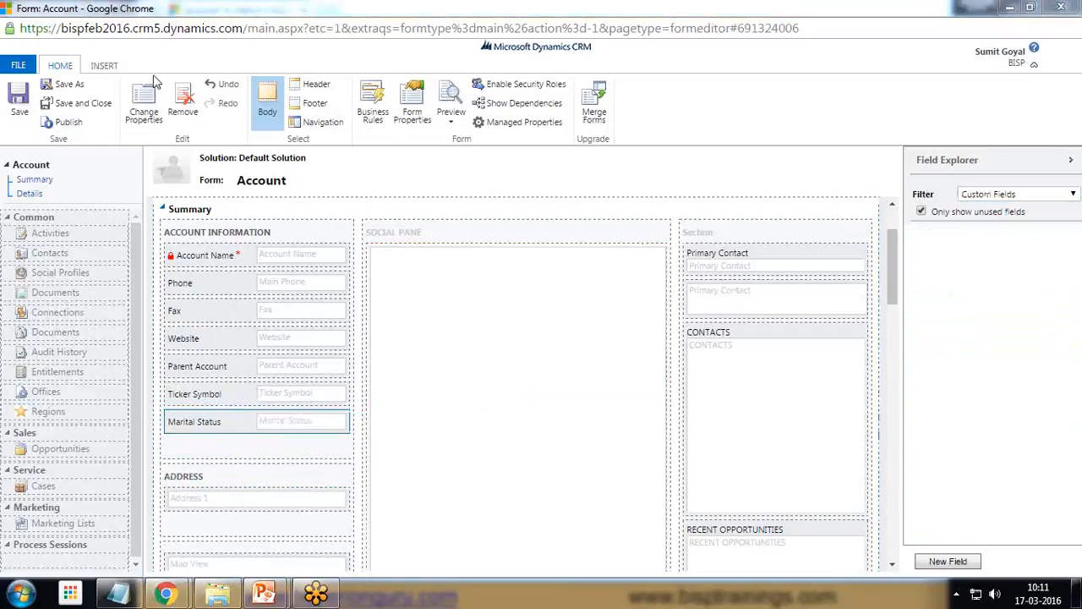
Step: Save and publish the Account form, and close the form editor
click(19, 100)
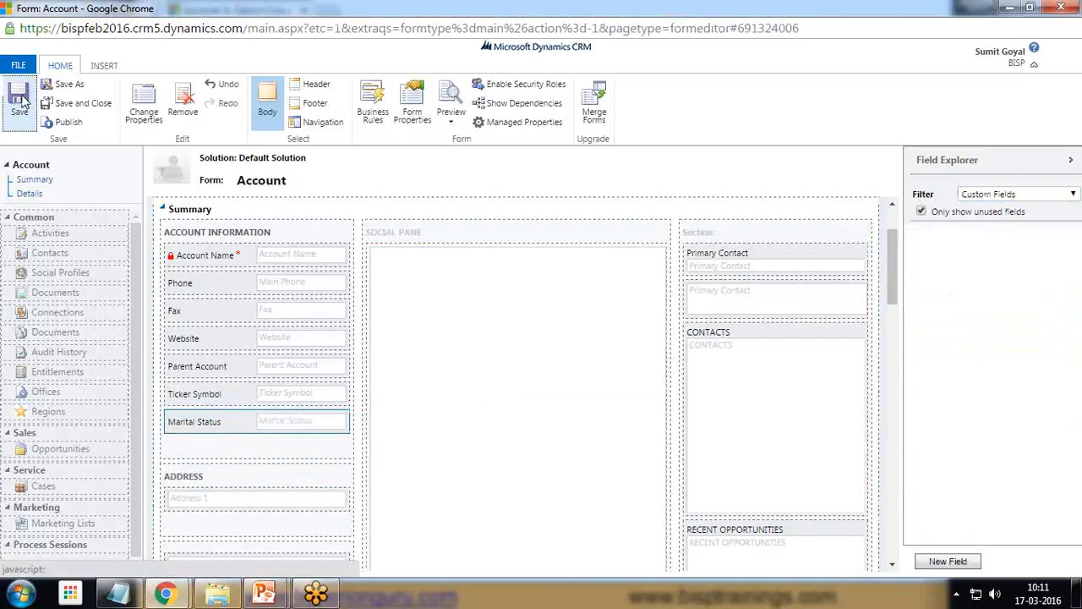
click(70, 124)
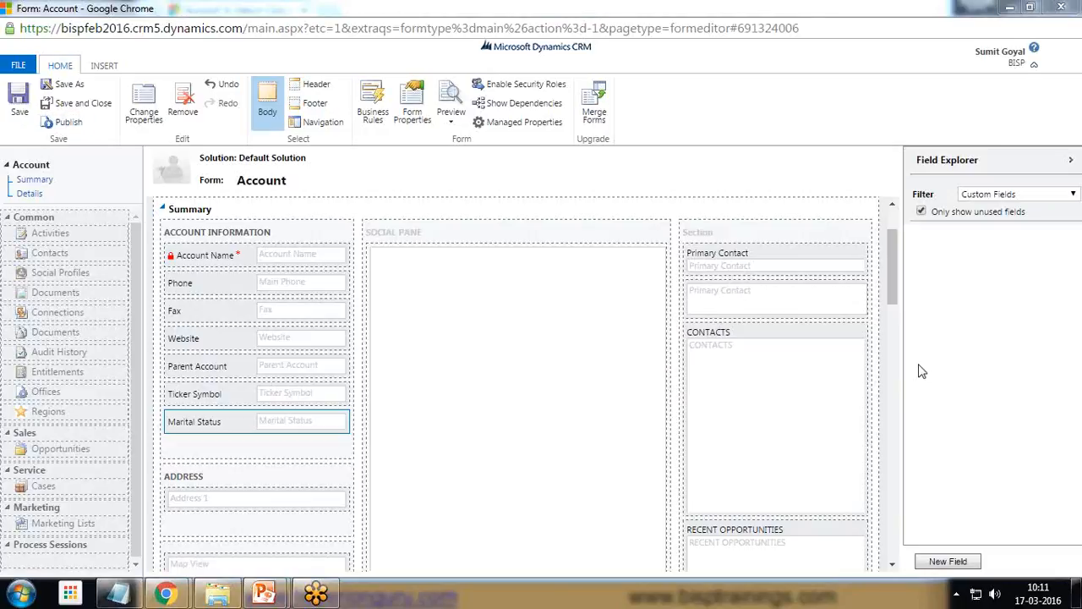
click(82, 102)
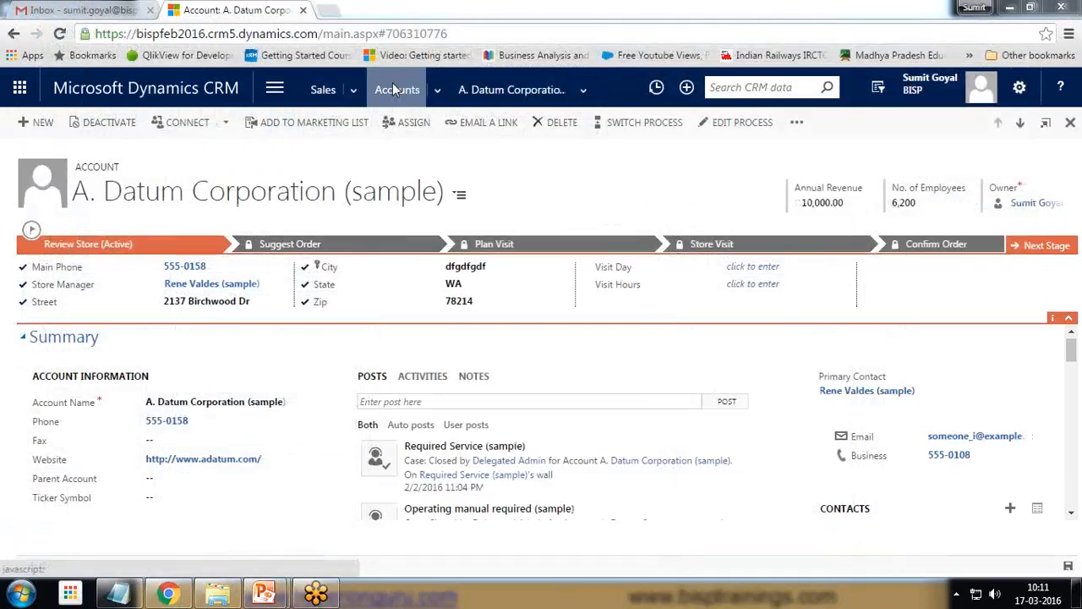
Step: Reopen the A. Datum Corporation (sample) account and check the choices offered by its Marital Status field
click(393, 90)
click(92, 232)
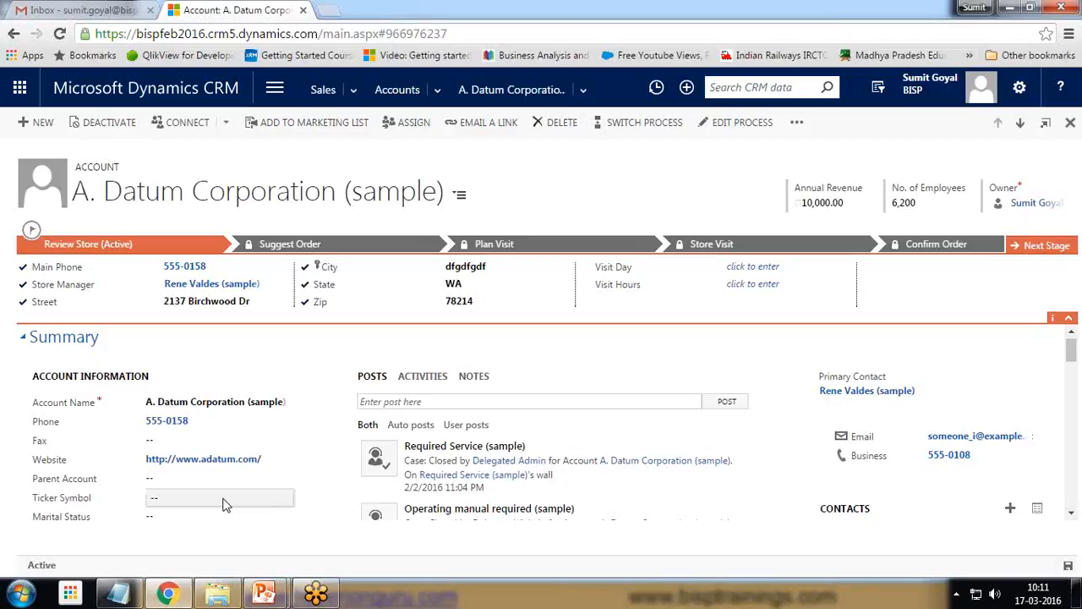
click(177, 518)
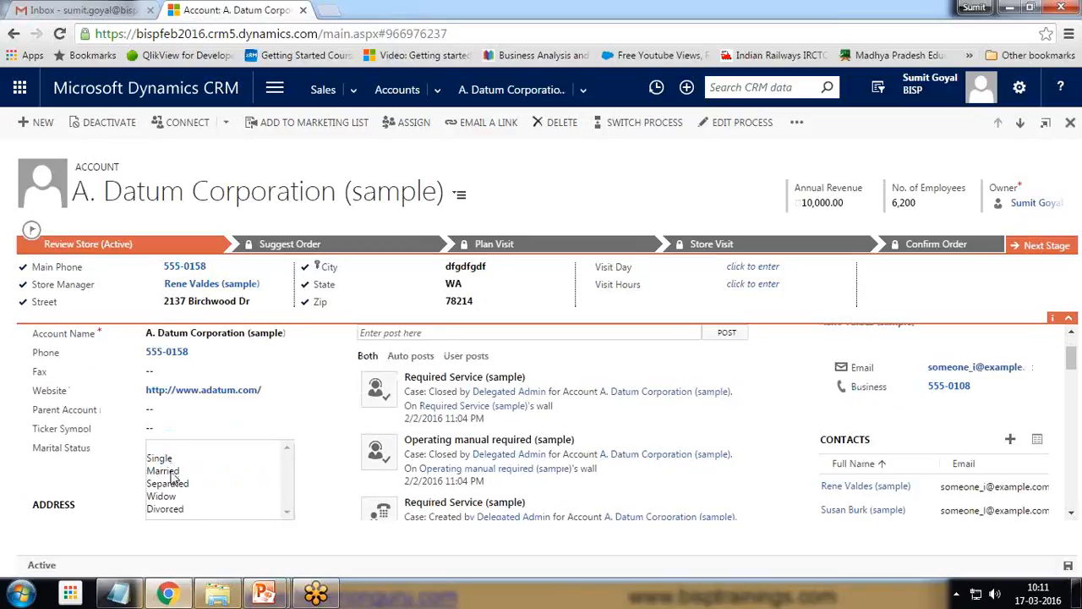
click(35, 486)
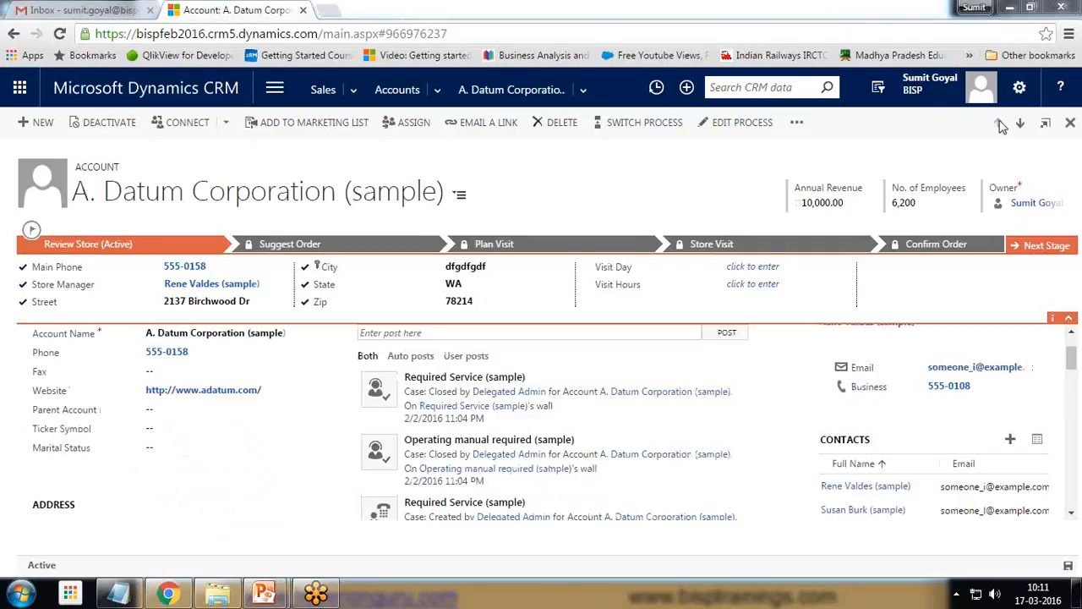
Step: Set the user interface language to German in the personal options and apply the change
click(1020, 88)
click(929, 131)
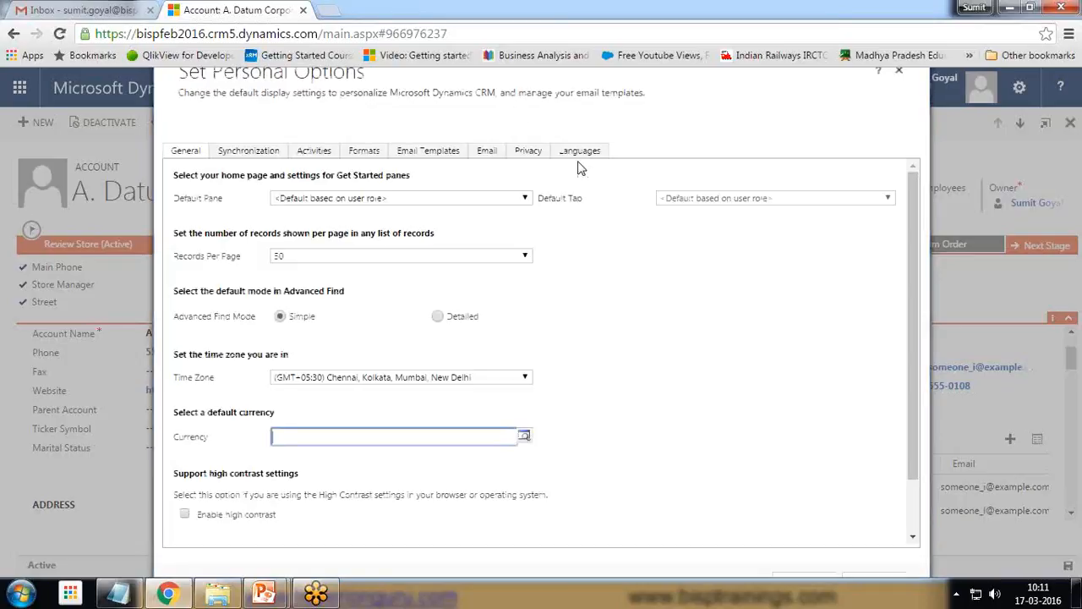
click(580, 153)
click(381, 236)
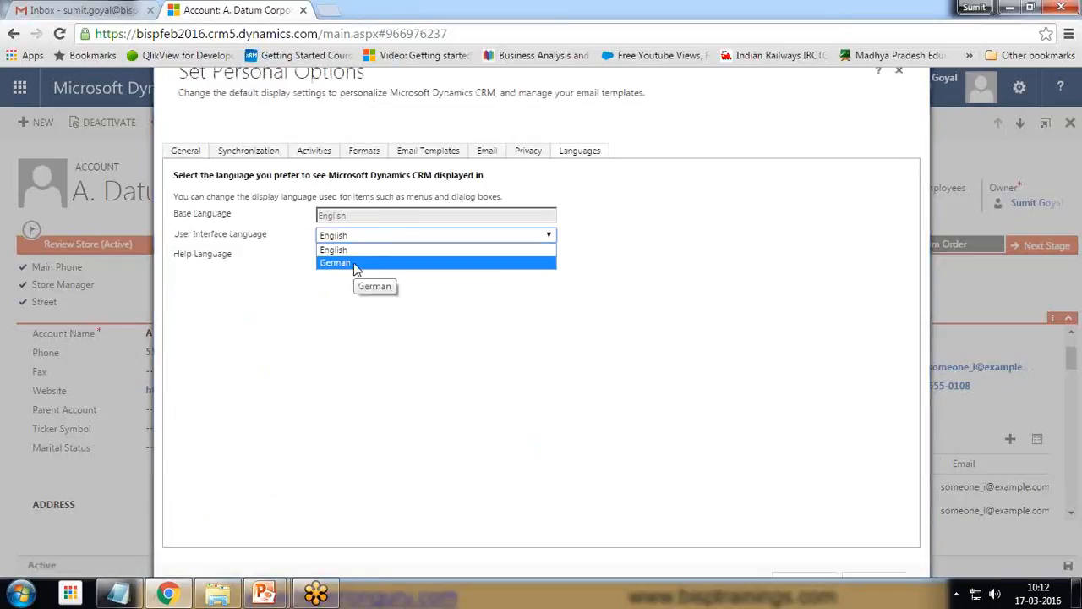
click(355, 264)
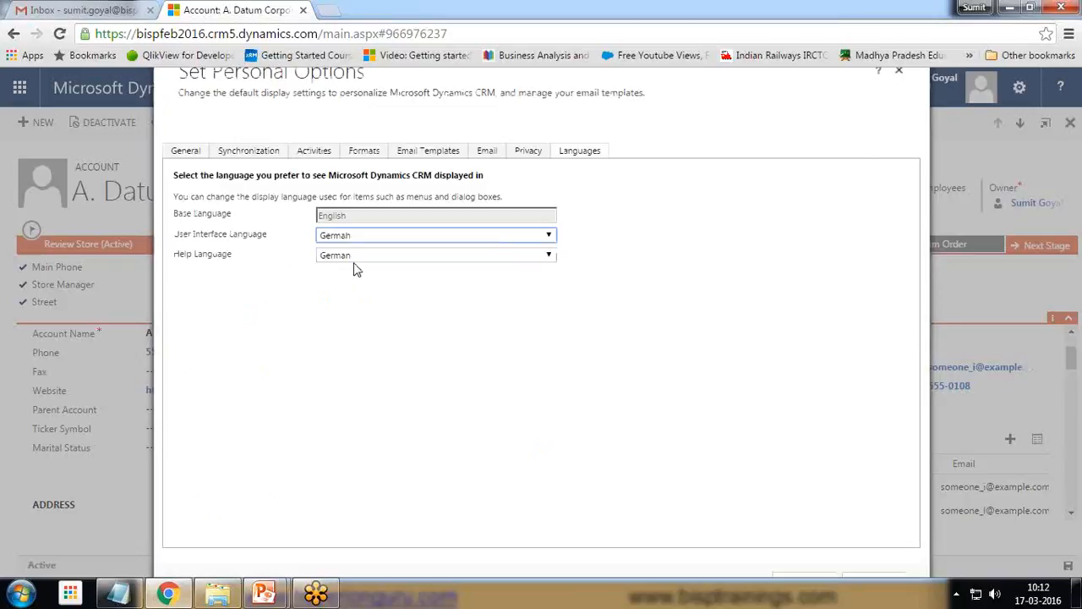
click(804, 580)
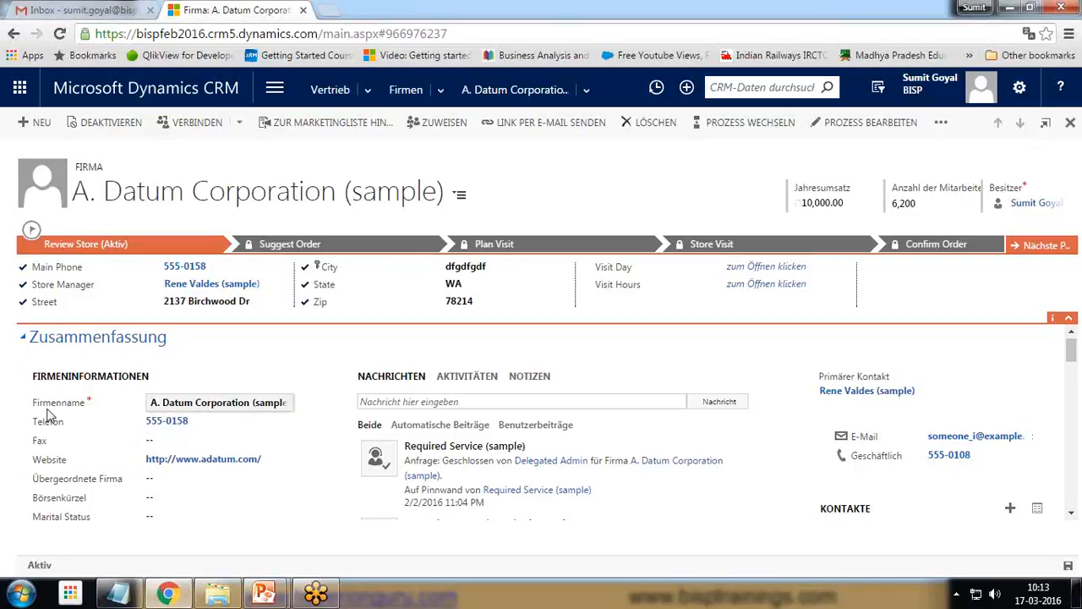
Step: Inspect the Marital Status label and choices in the German account form and select Single
click(57, 520)
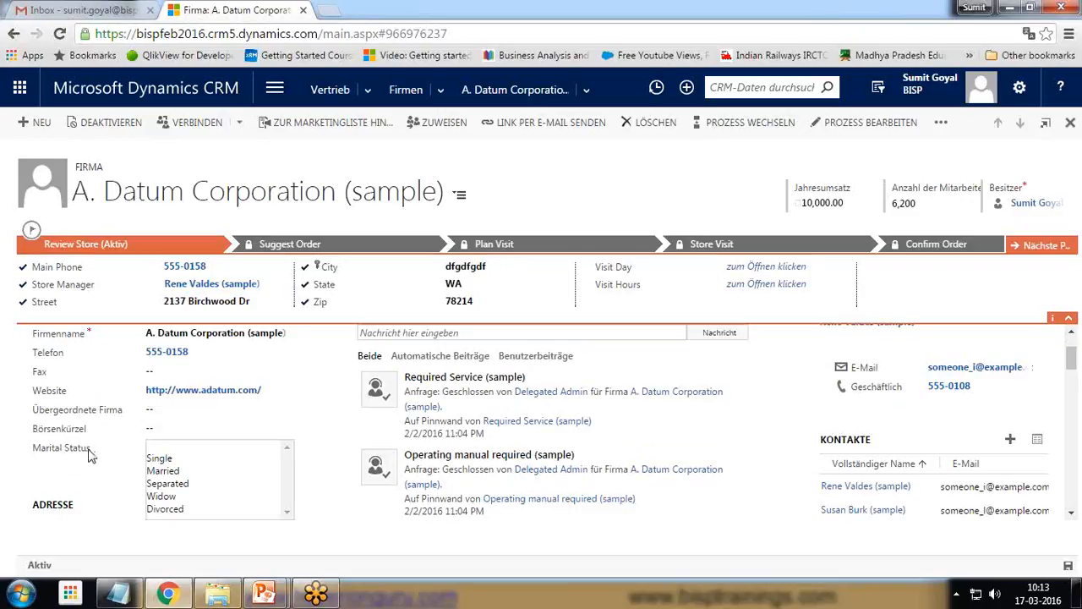
click(165, 458)
click(165, 455)
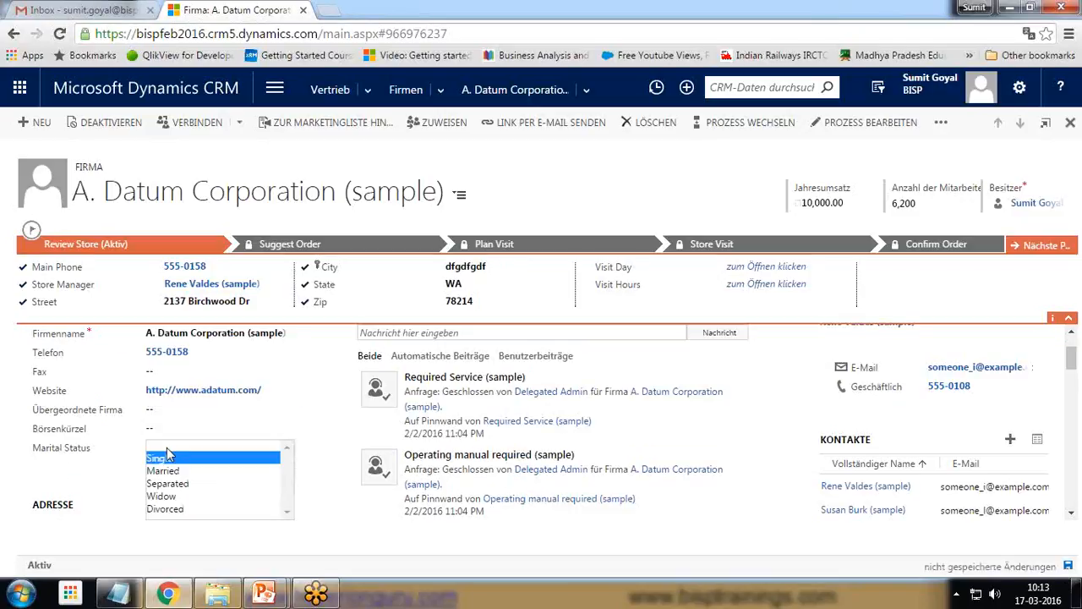
Step: Clear the Marital Status selection in the German account form and check the choices it offers
click(167, 446)
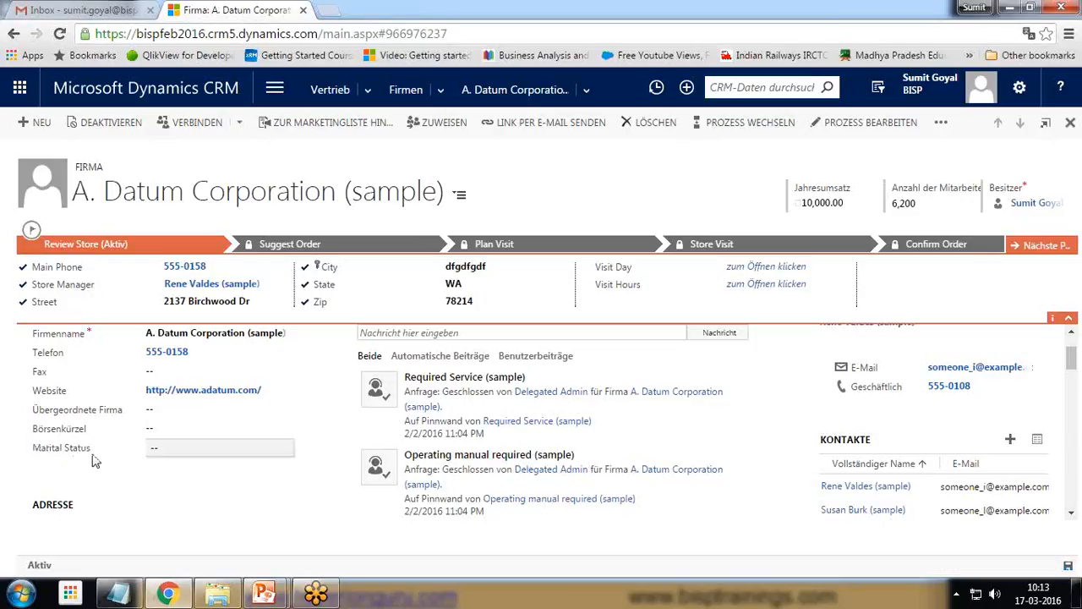
click(180, 453)
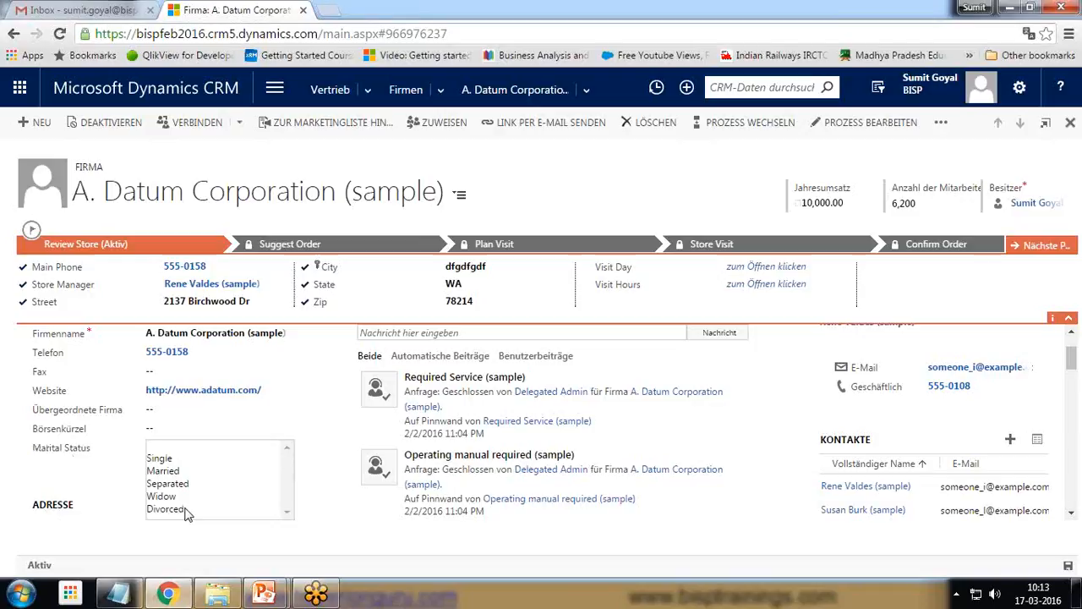
click(90, 487)
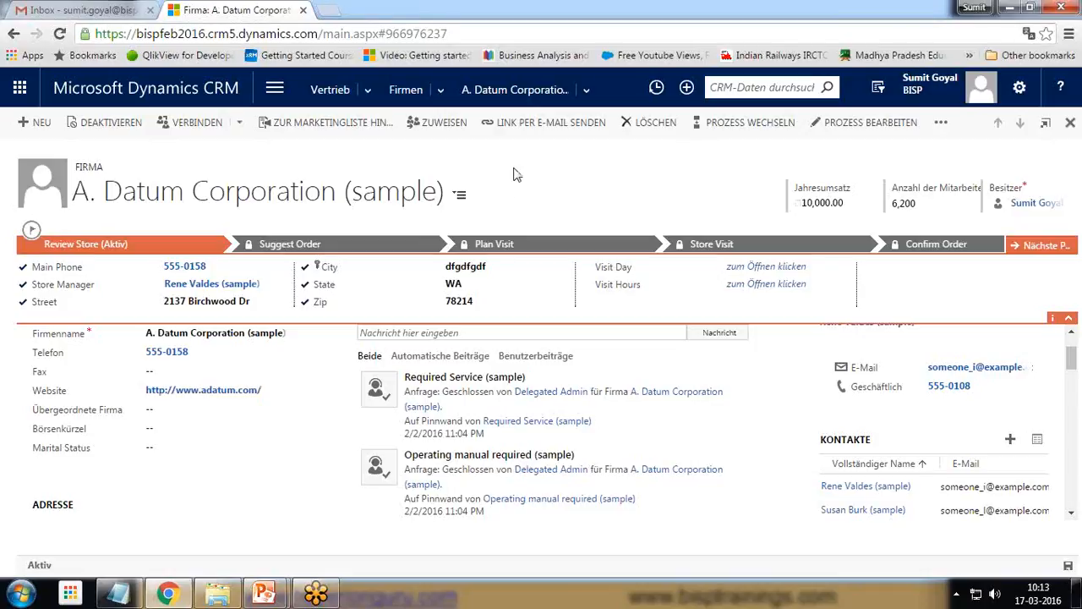
Step: Set the user interface language back to English in the personal options and apply the change
click(273, 95)
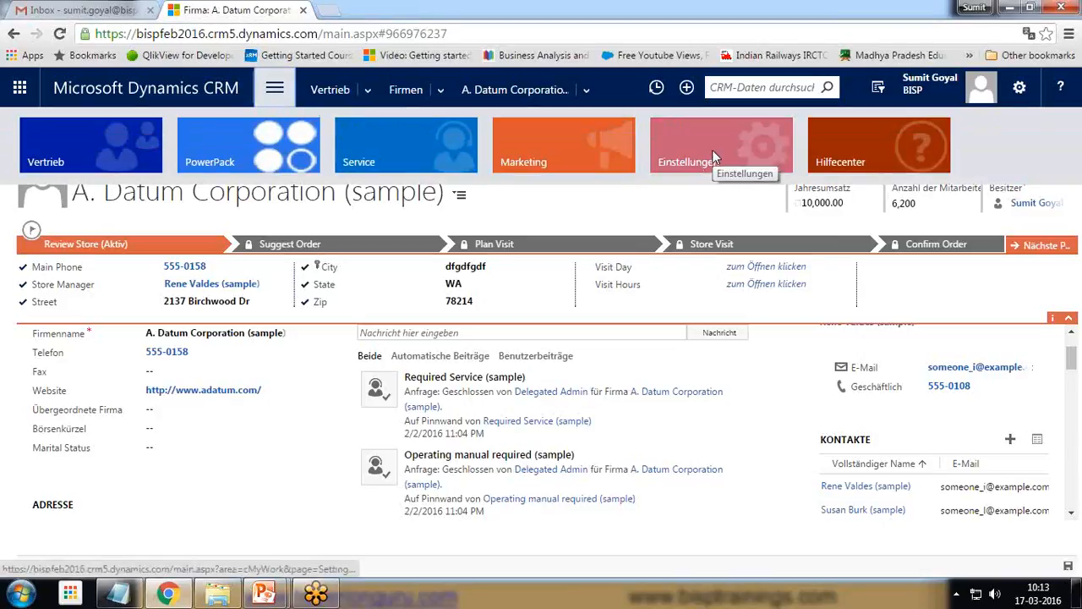
click(1019, 93)
click(930, 124)
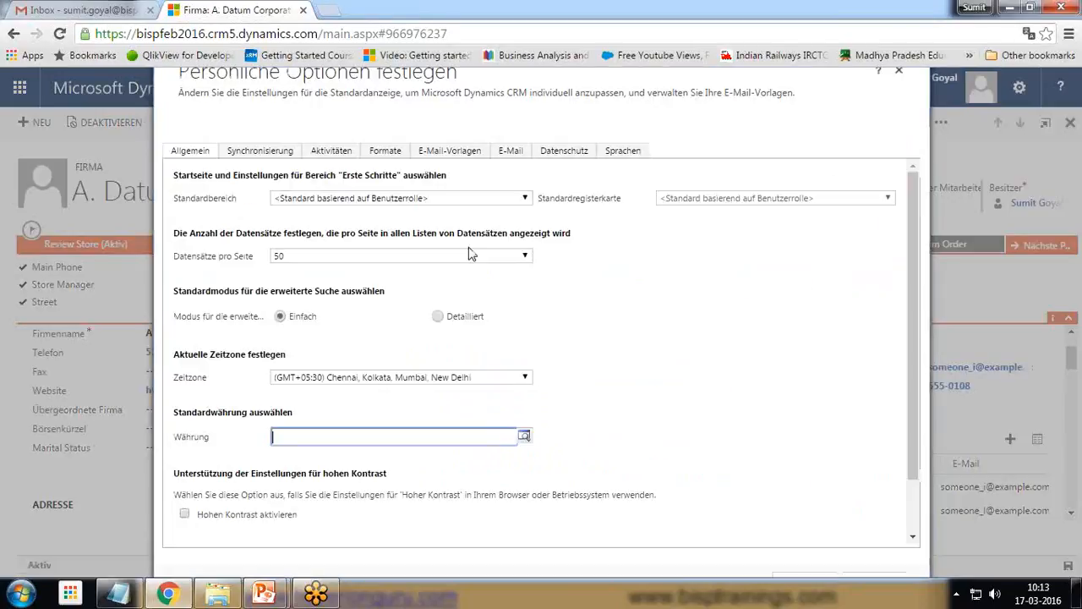
click(623, 151)
click(366, 236)
click(357, 263)
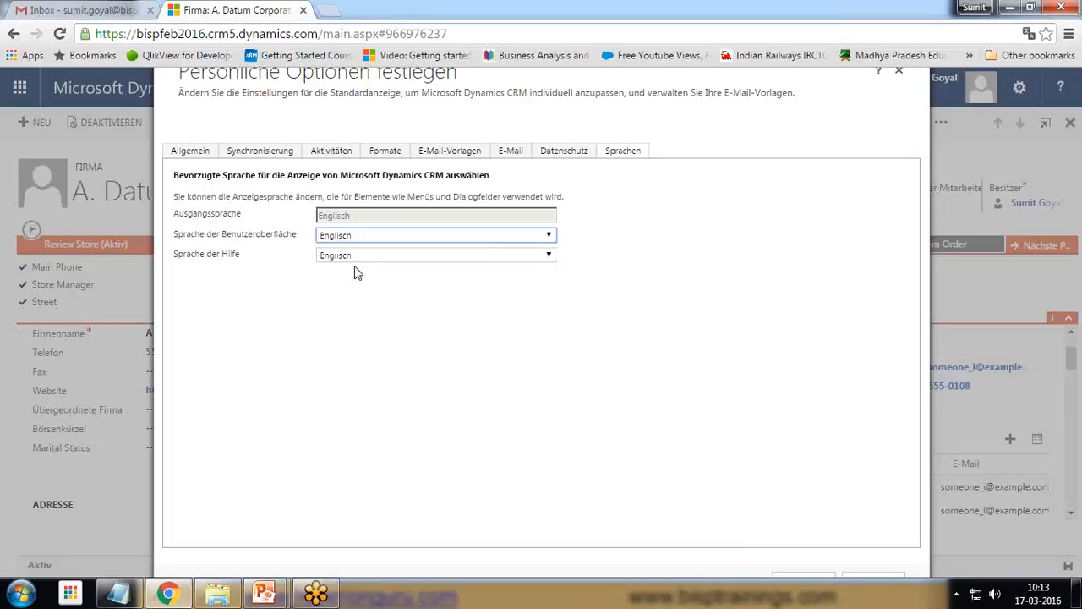
click(804, 582)
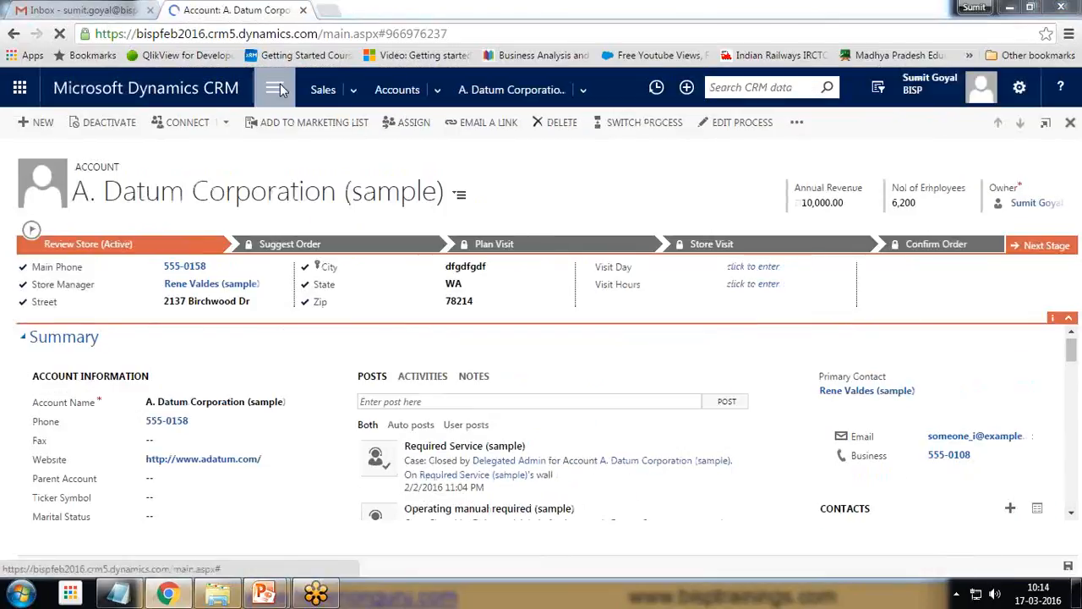
Step: Go to the Solutions list in the Settings area and start a new solution
click(274, 88)
click(719, 140)
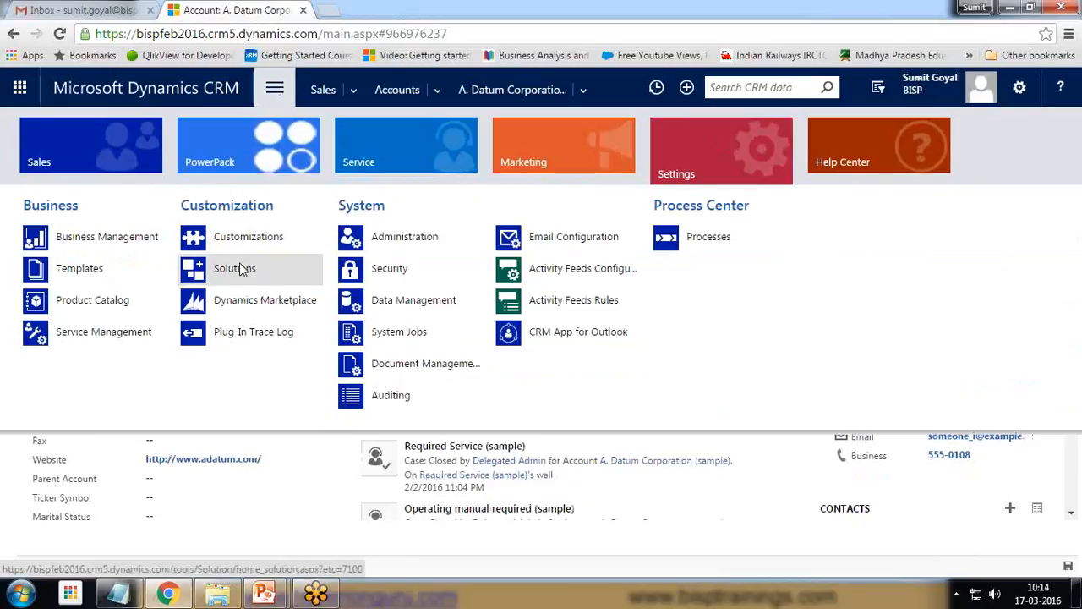
click(236, 268)
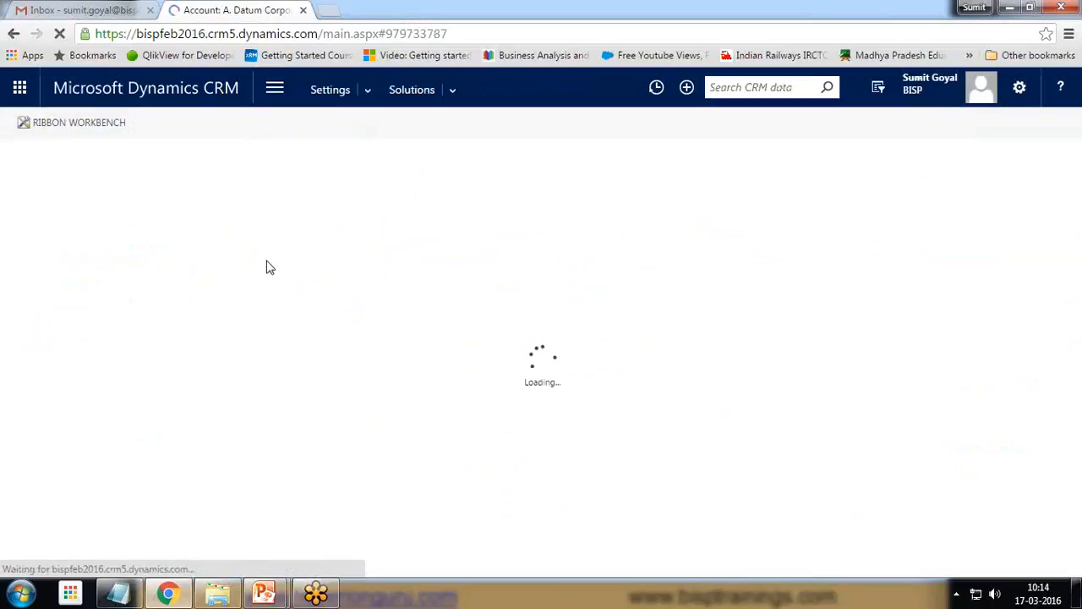
click(27, 198)
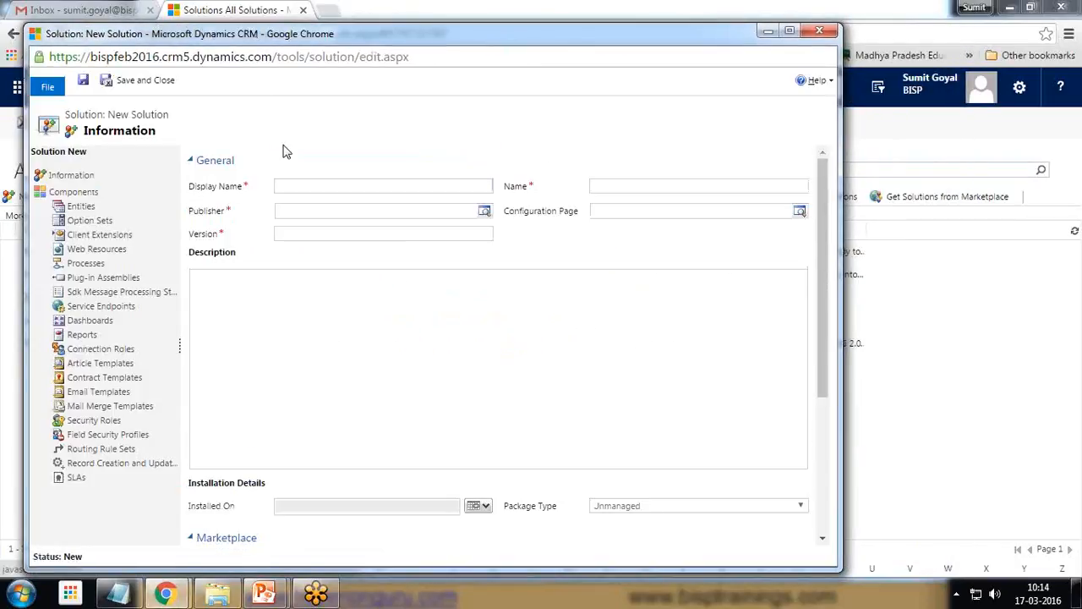
Step: Name the solution Custom Translation, assign Default Publisher for bispfeb2016 as publisher, set the version to 1.0, and save it
click(336, 187)
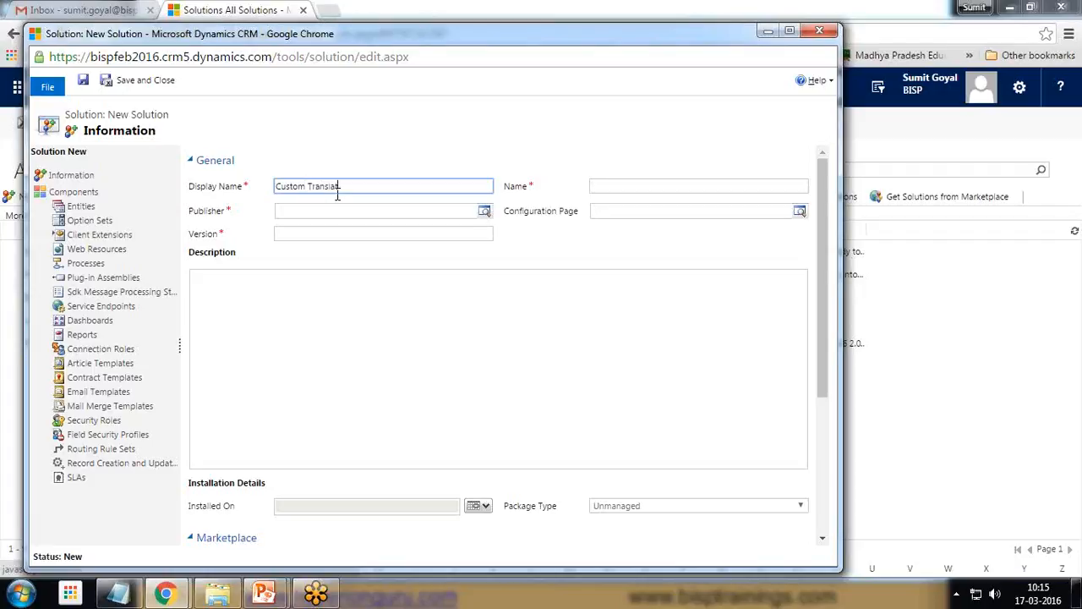
click(314, 210)
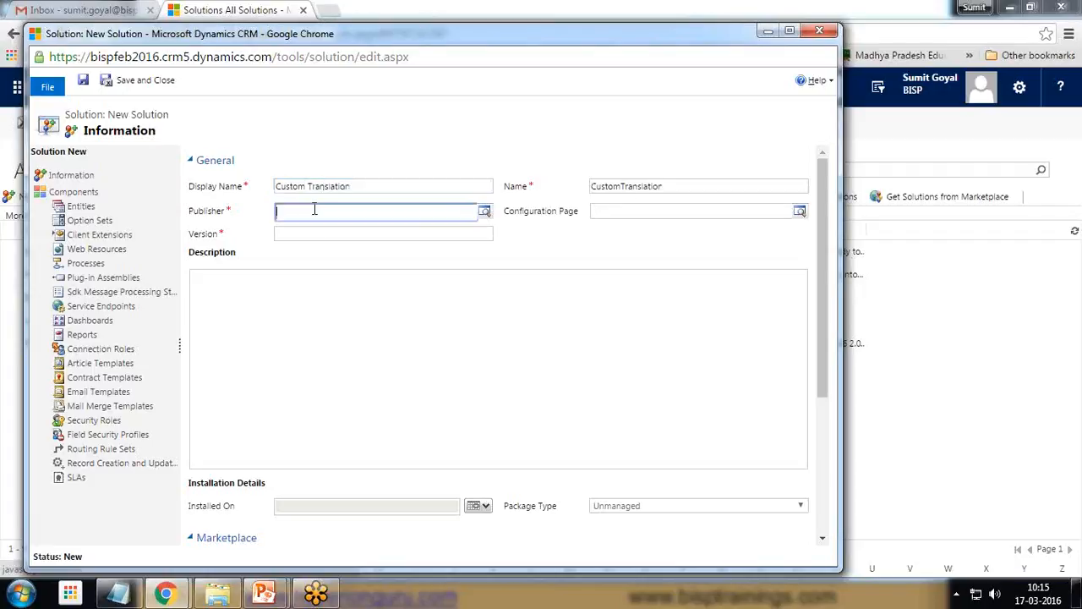
click(483, 212)
click(375, 230)
click(309, 238)
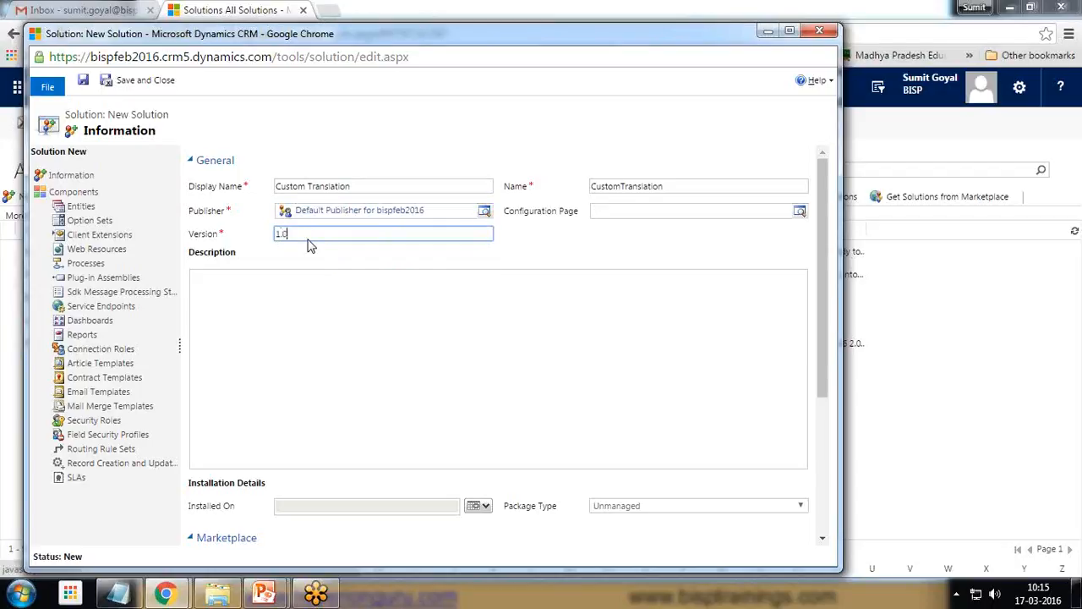
click(83, 82)
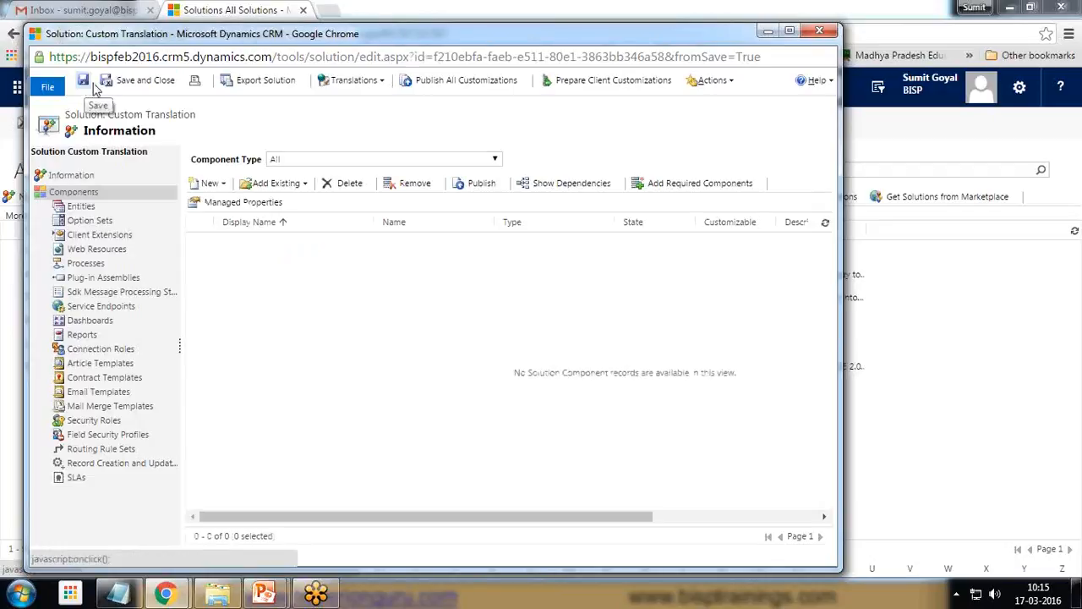
Step: Add the existing Account entity with its metadata to the solution, without including the missing required components
click(302, 185)
click(284, 213)
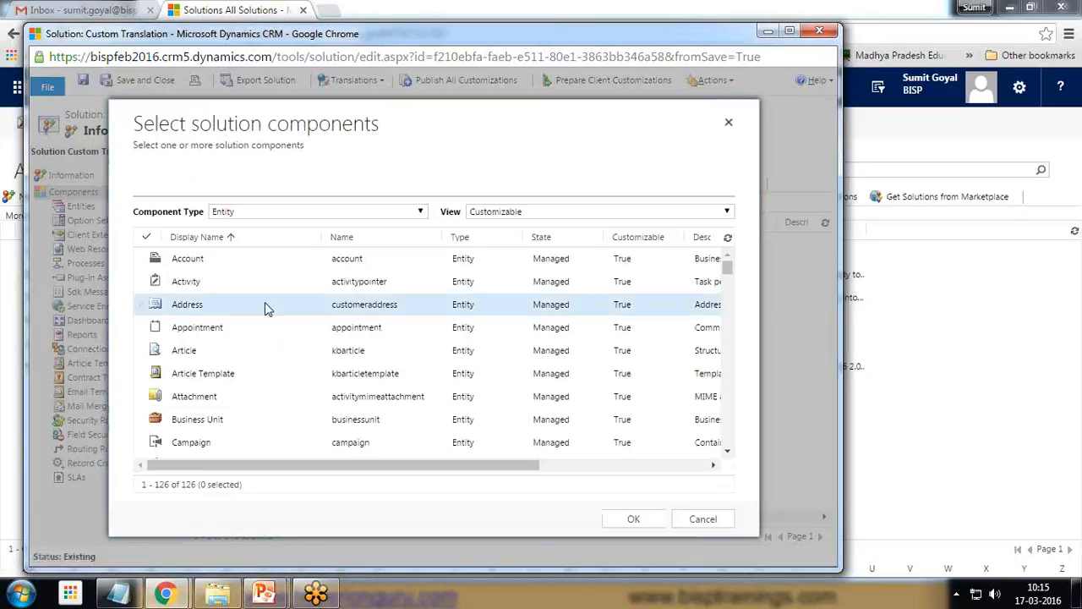
click(140, 259)
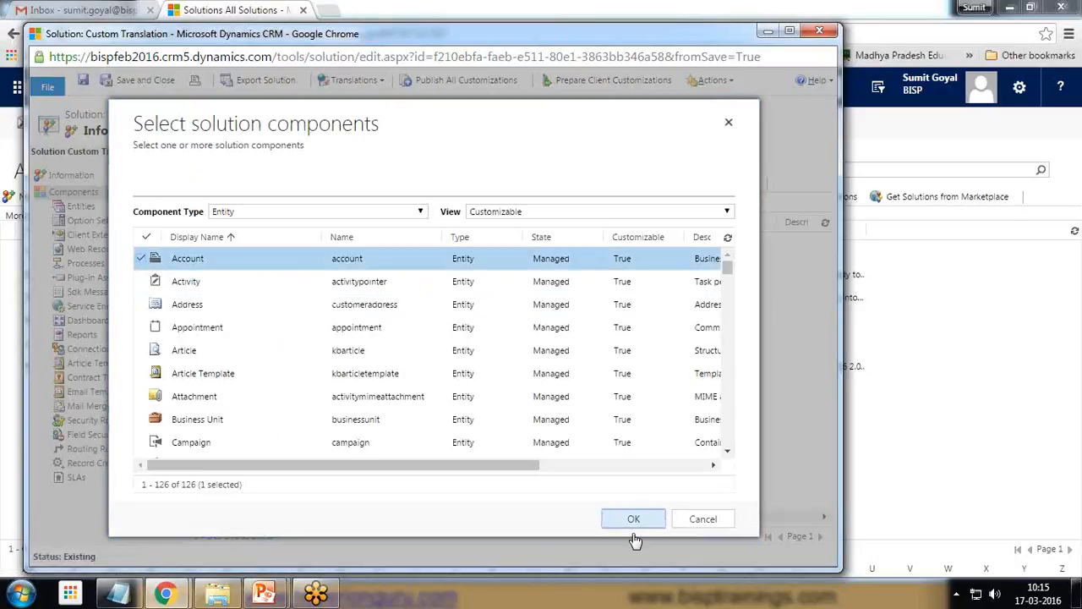
click(634, 519)
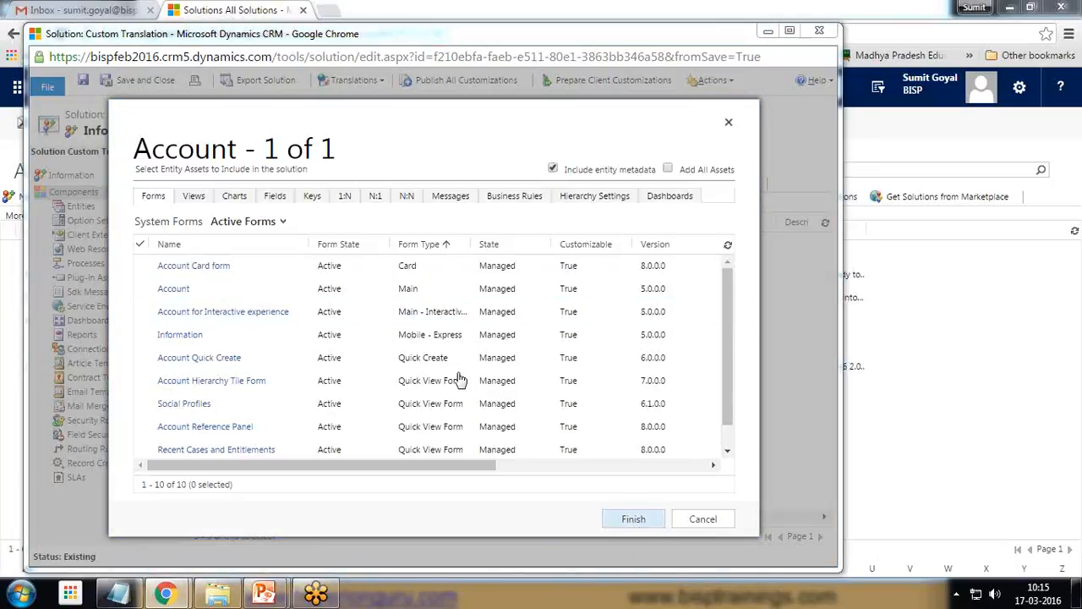
click(635, 524)
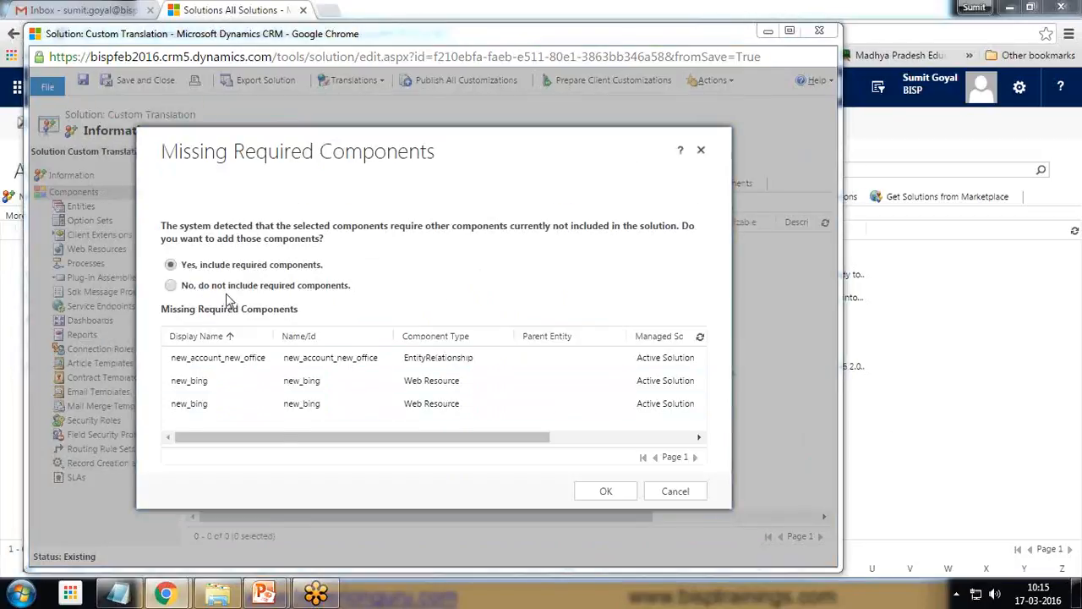
click(172, 288)
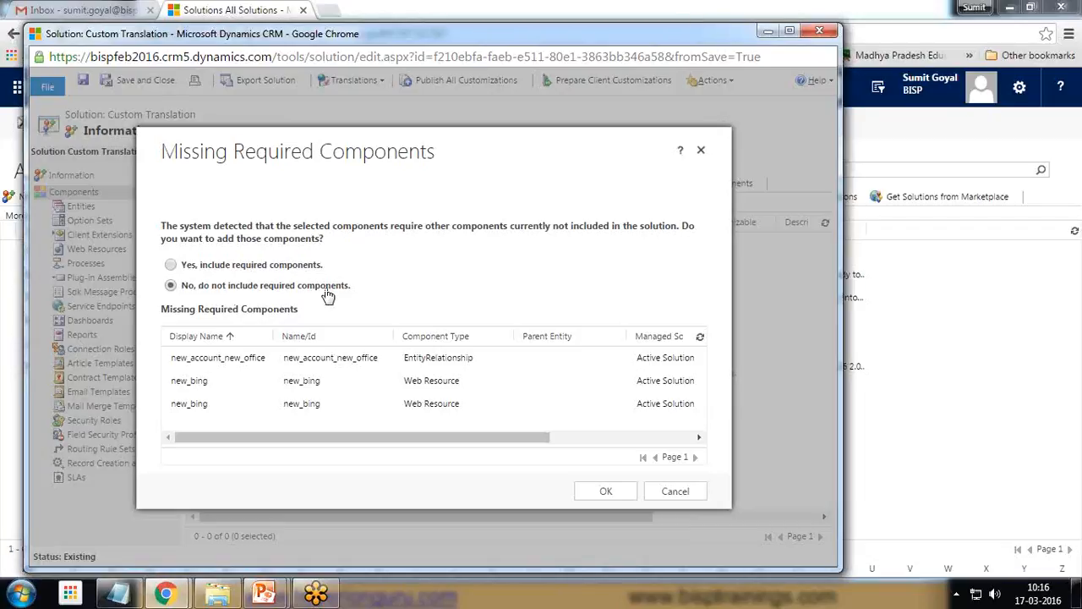
click(606, 493)
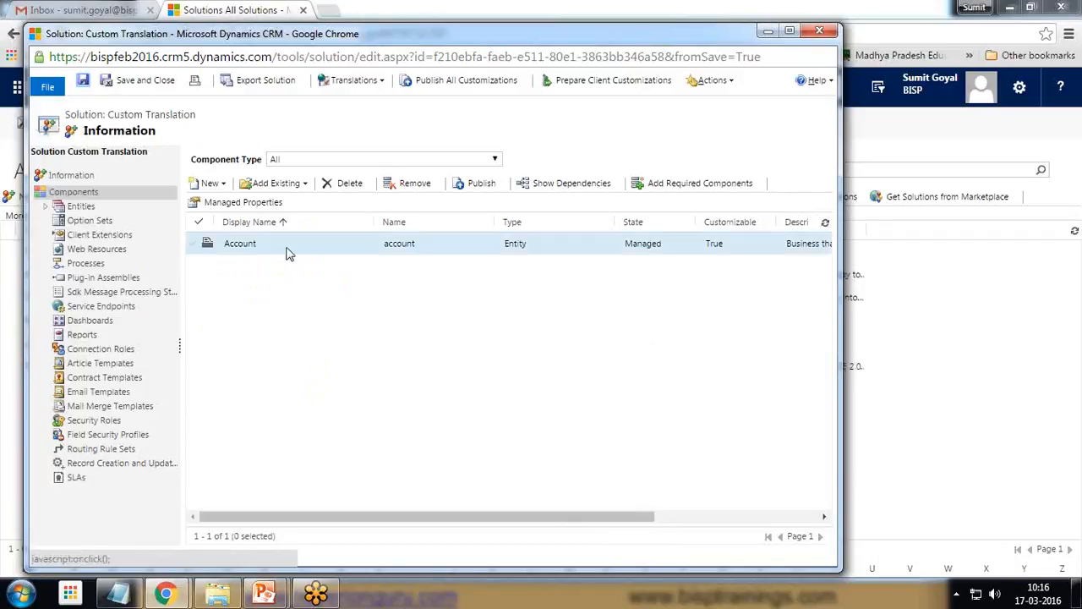
Step: Export the solution's translations and save the archive CrmTranslations_CustomTranslation_1_0 to the Desktop
click(380, 85)
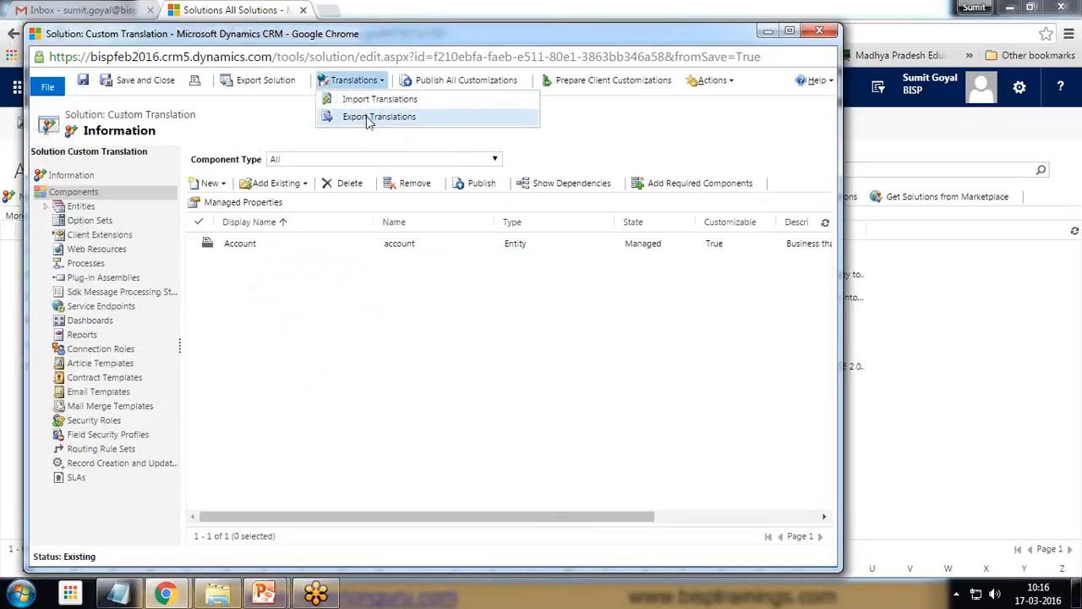
click(369, 120)
click(499, 179)
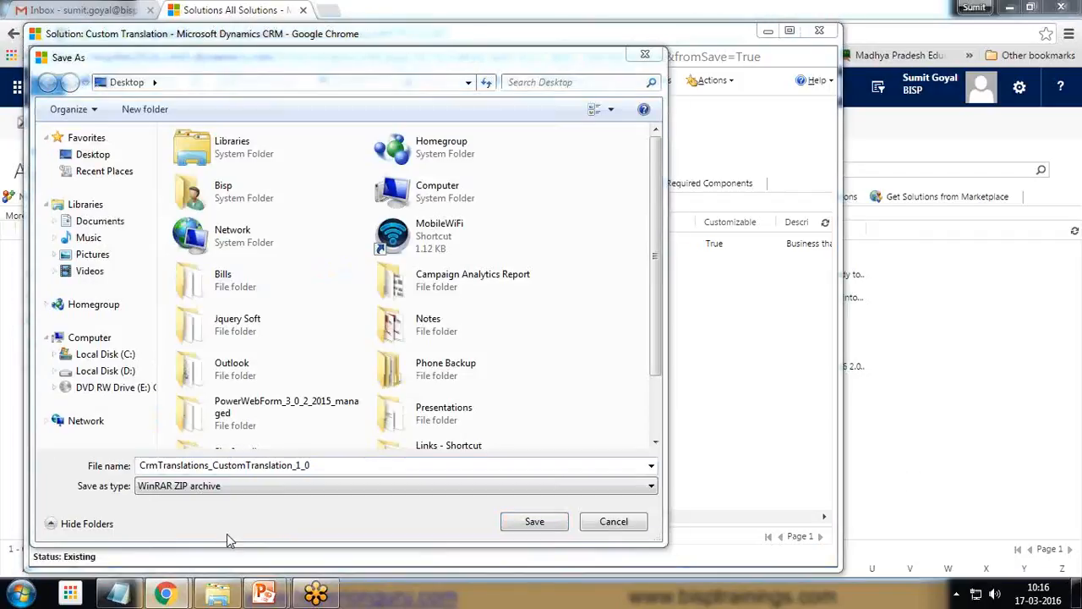
drag(328, 467, 189, 467)
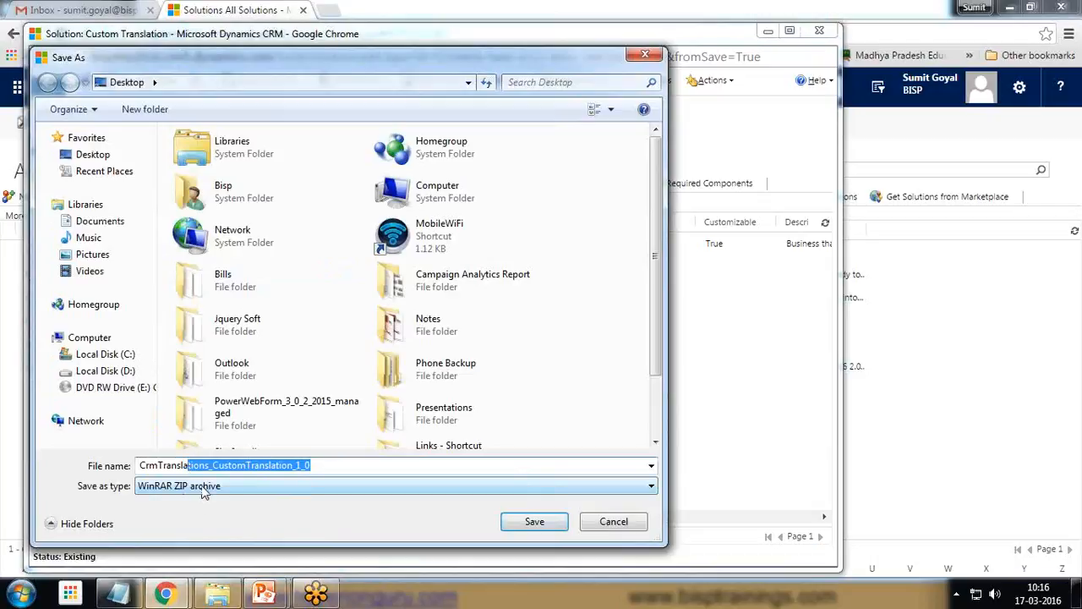
click(541, 521)
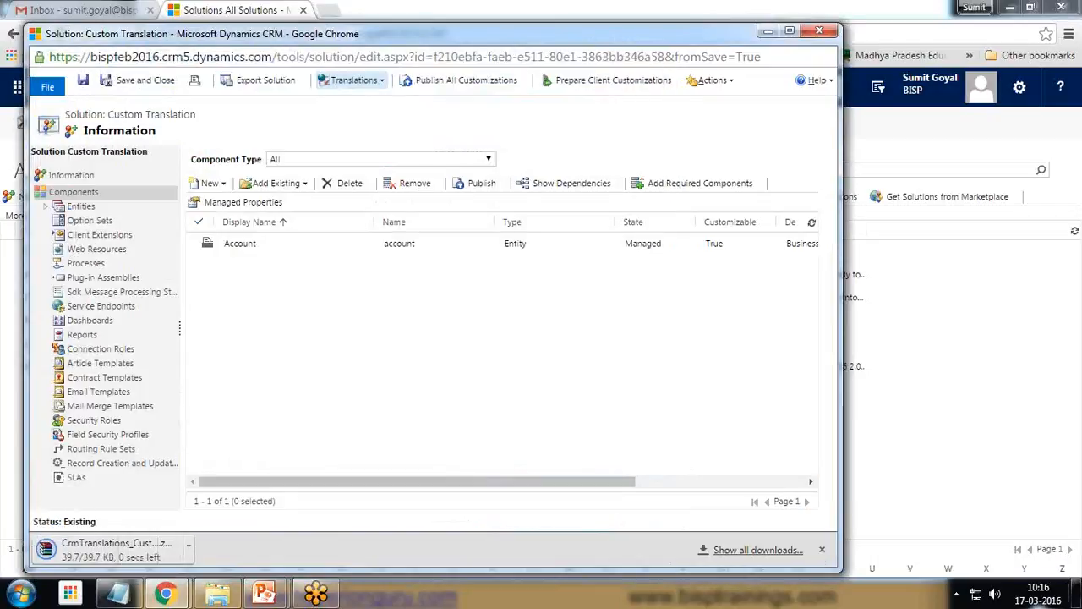
Step: Extract the exported translations archive on the desktop and open the resulting CrmTranslations_CustomTranslation_1_0 folder
click(1079, 597)
right_click(397, 467)
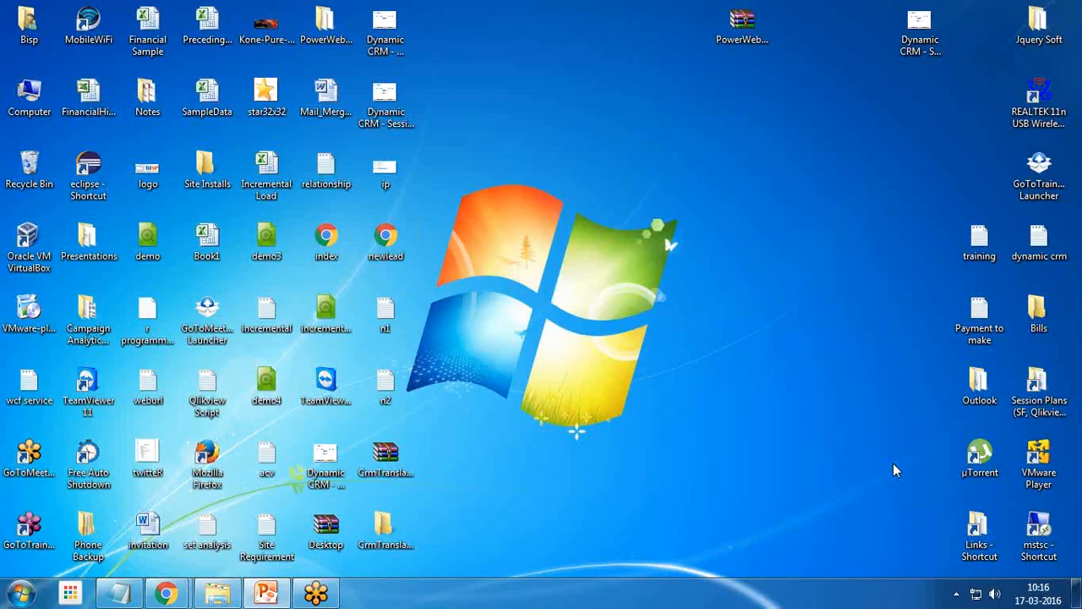
double_click(384, 528)
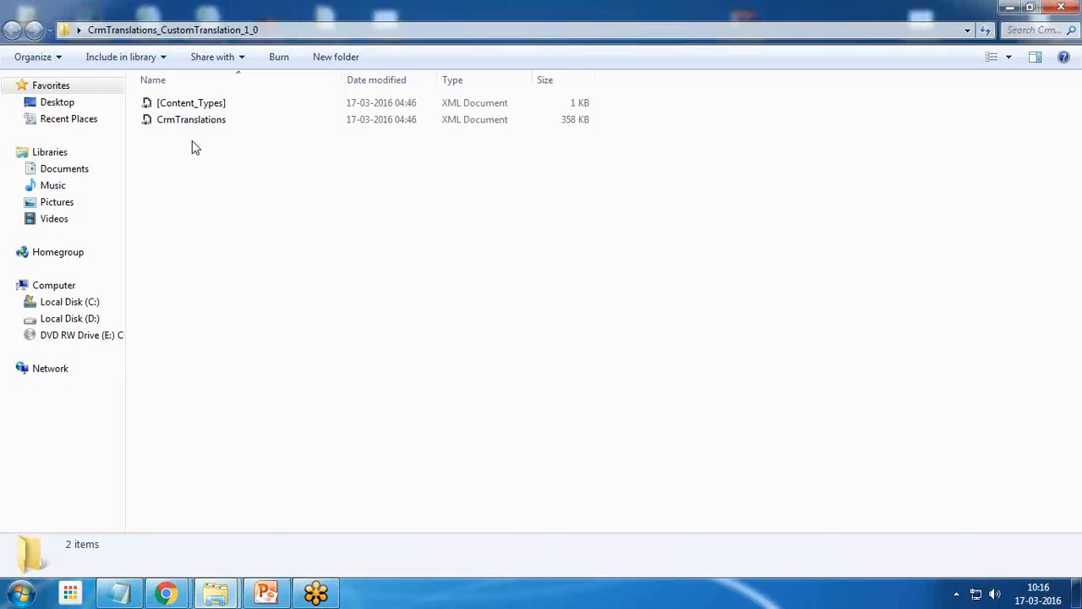
Step: Start Excel and open the extracted CrmTranslations XML file in it
click(181, 126)
click(21, 599)
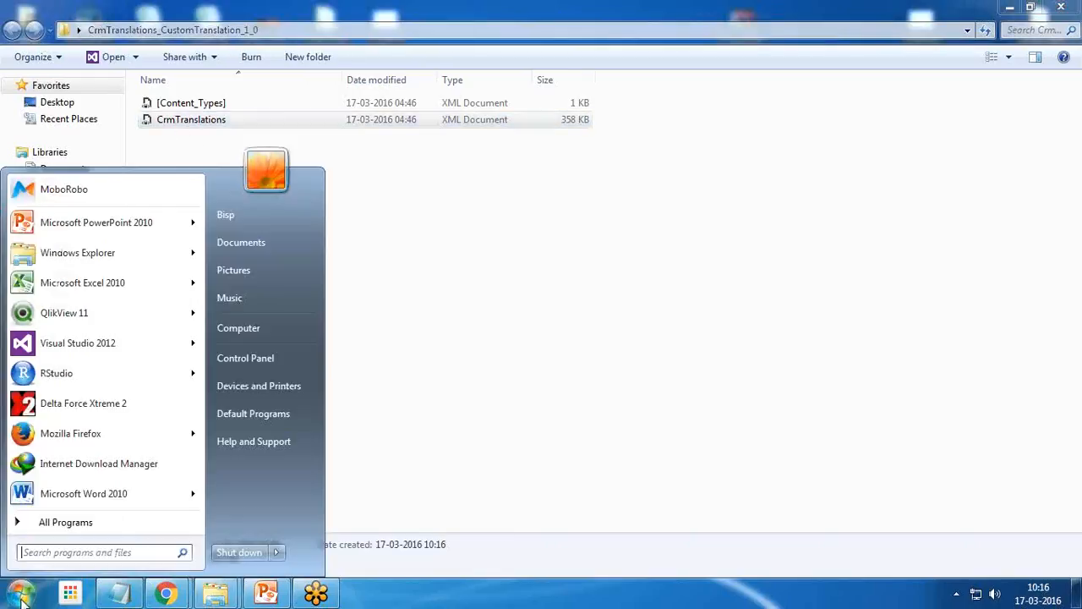
text(excel)
key(Return)
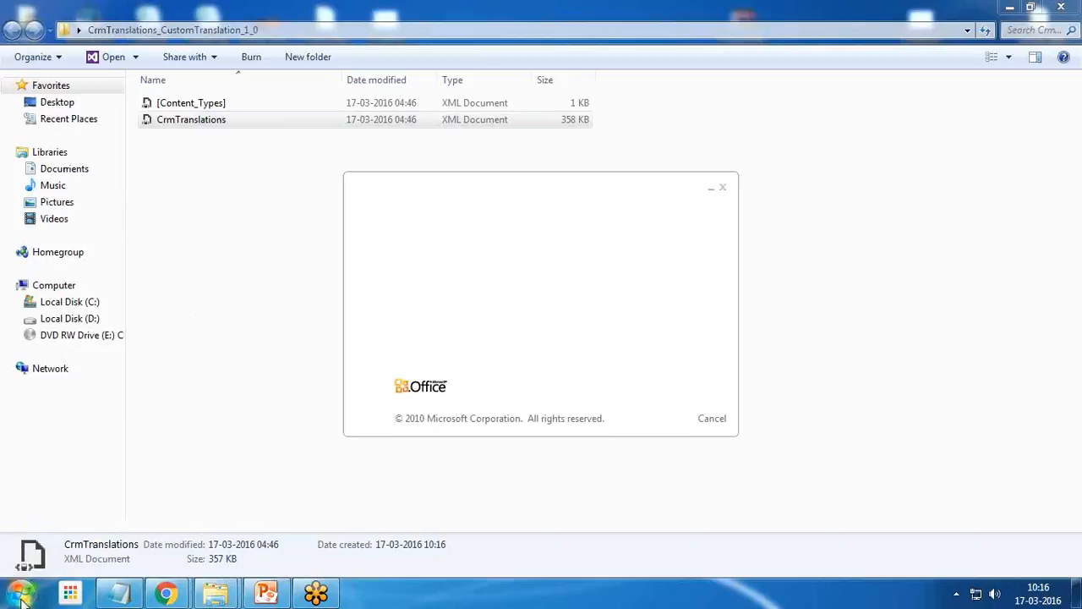
click(1030, 8)
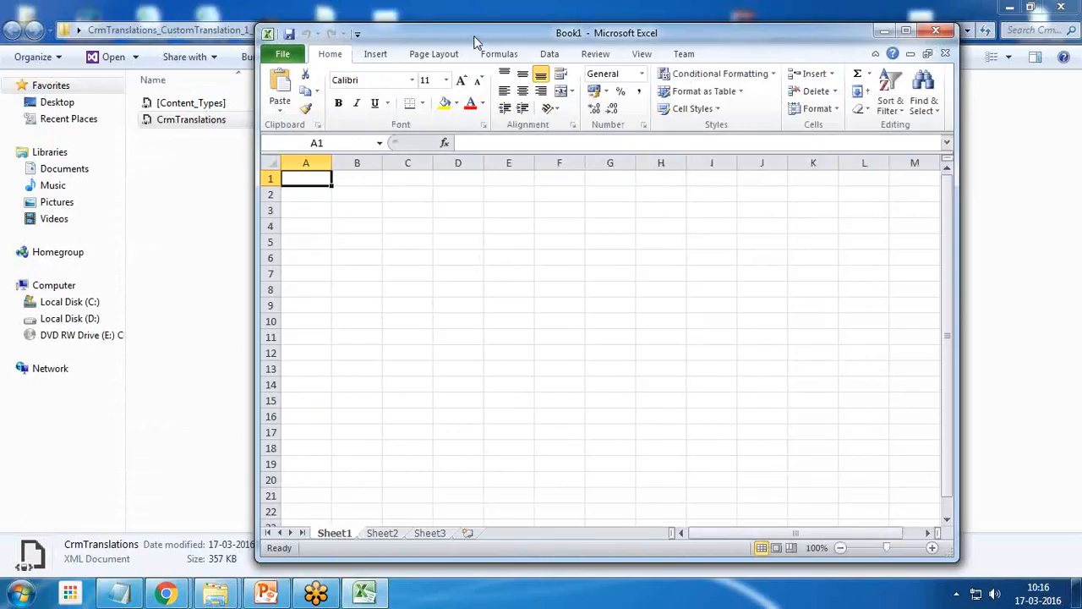
drag(476, 36, 542, 42)
double_click(203, 124)
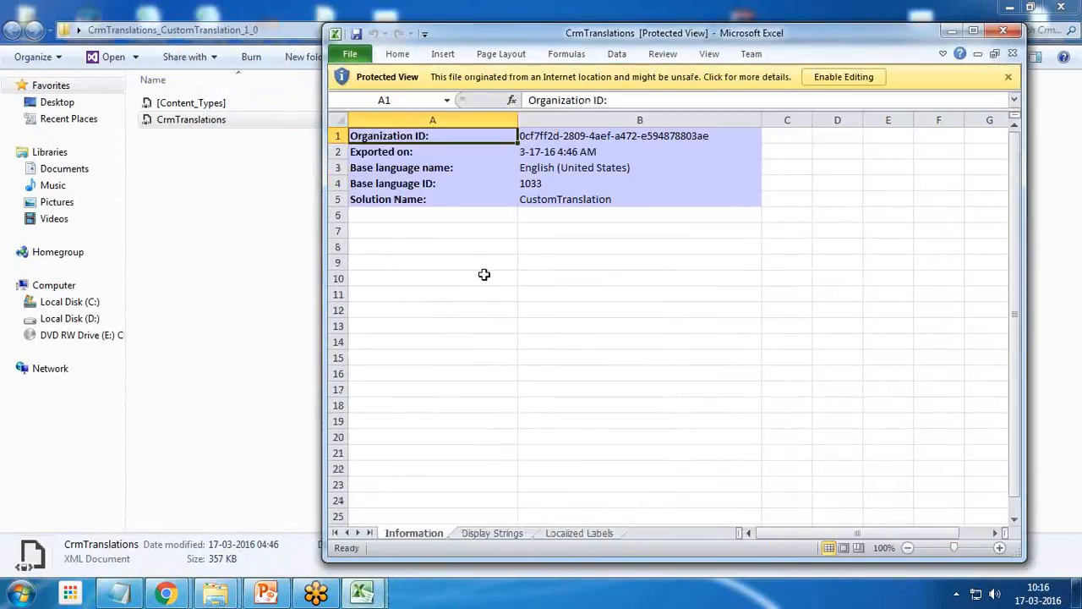
Step: Close the blank Book1 workbook, maximize the CrmTranslations workbook, and enable editing in it
click(367, 595)
click(290, 518)
click(999, 33)
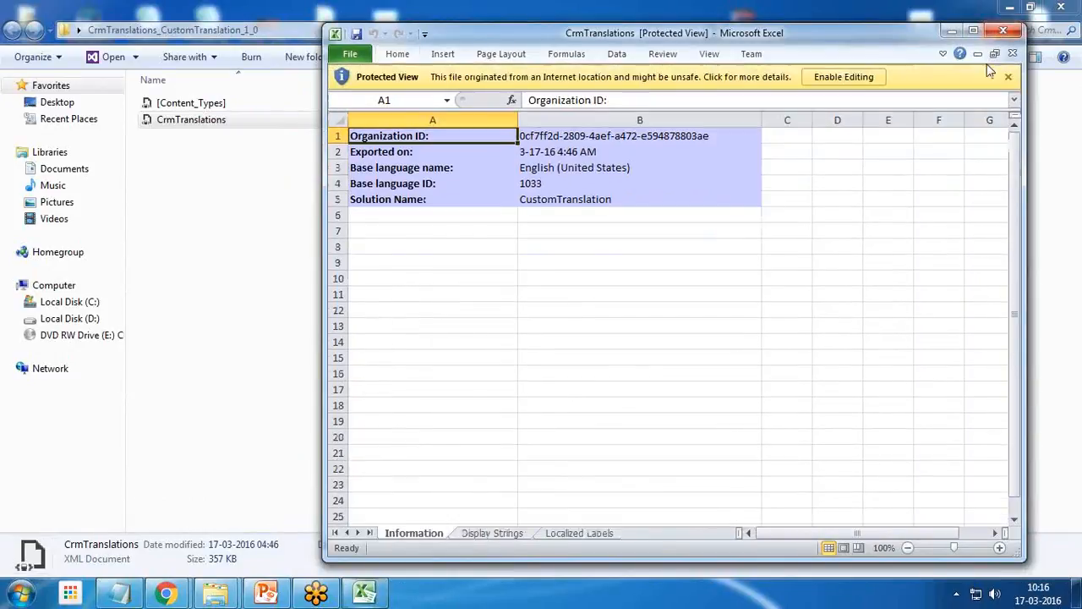
click(973, 32)
click(517, 48)
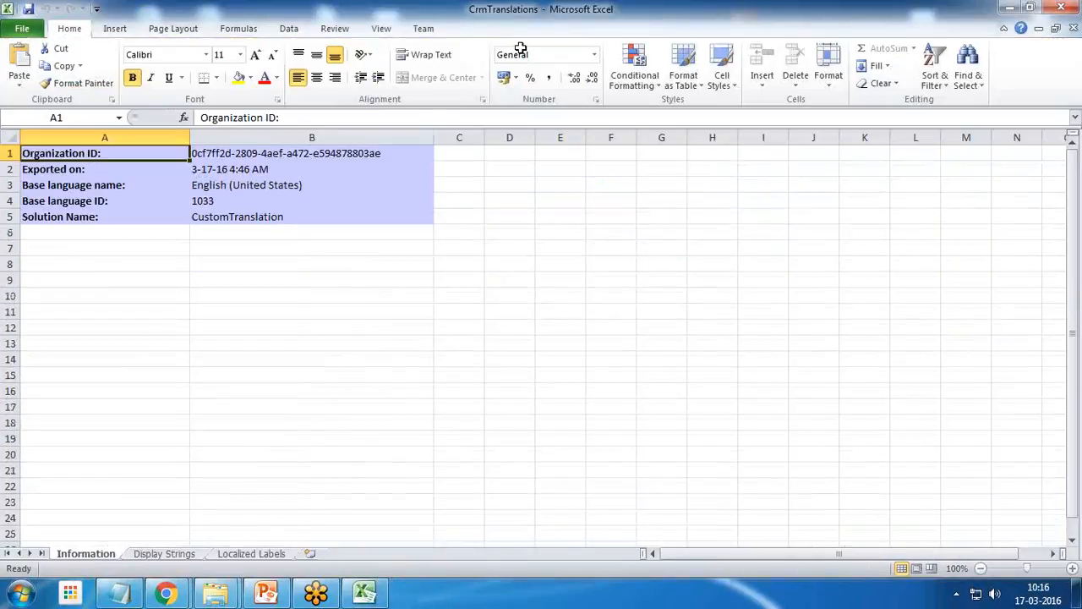
Step: Display the Localized Labels sheet of the CrmTranslations workbook and widen column D, which holds the 1033 labels
click(203, 201)
click(252, 554)
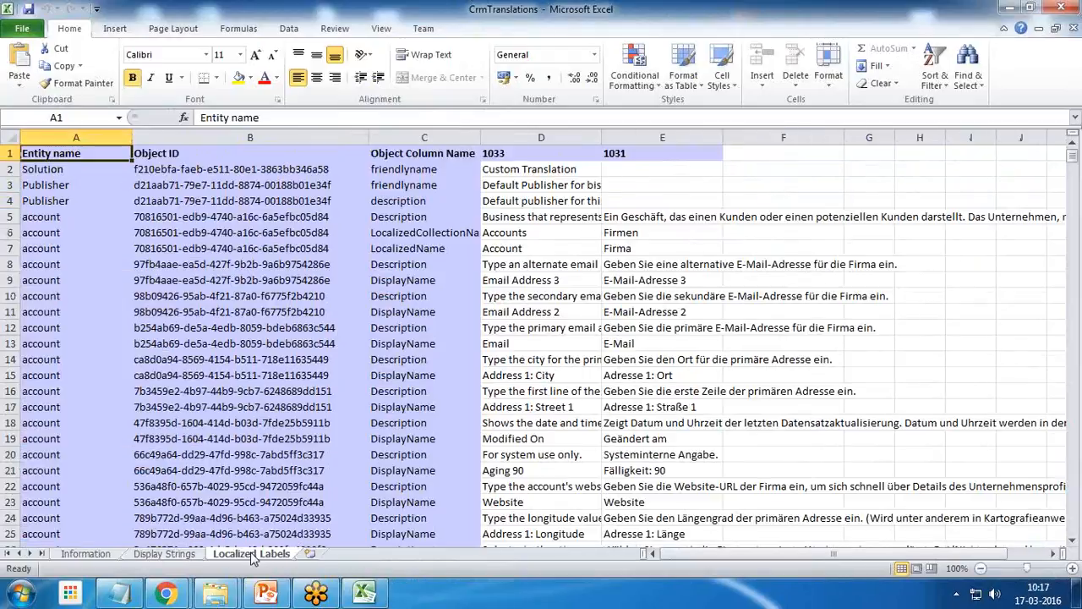
drag(601, 137, 702, 133)
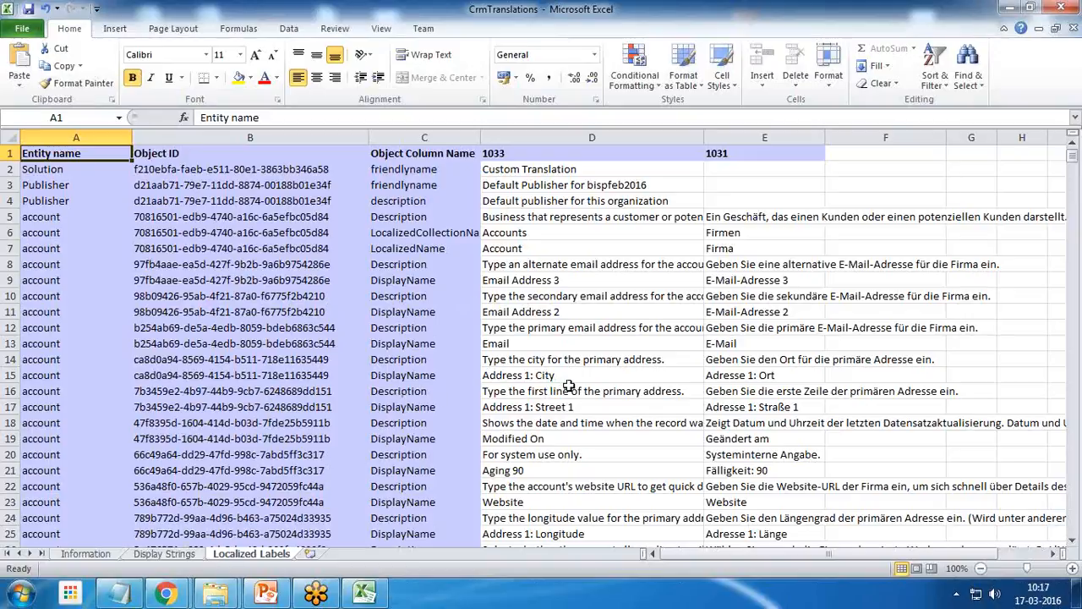
Step: Search the Localized Labels sheet for the account entity's Marital Status rows
click(523, 391)
scroll(523, 391, down, 10)
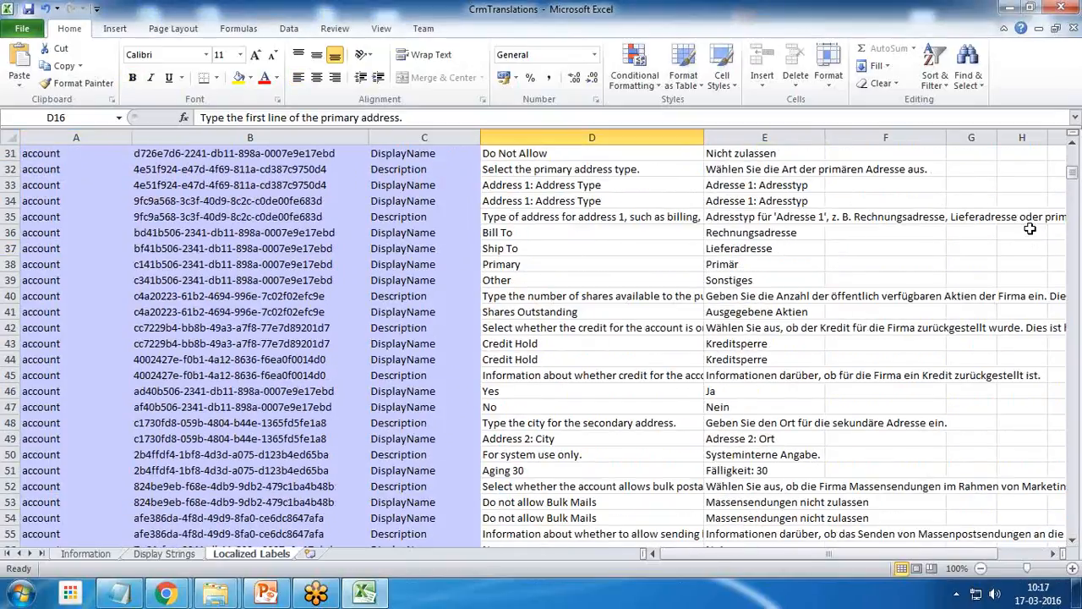
scroll(1036, 232, down, 6)
scroll(1030, 229, down, 19)
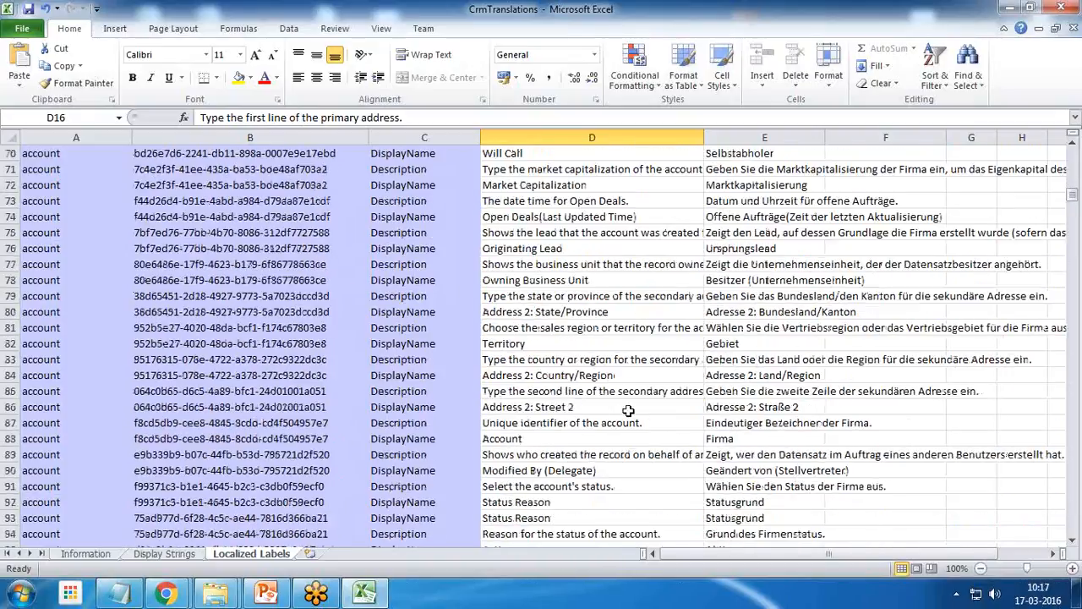
scroll(629, 411, down, 18)
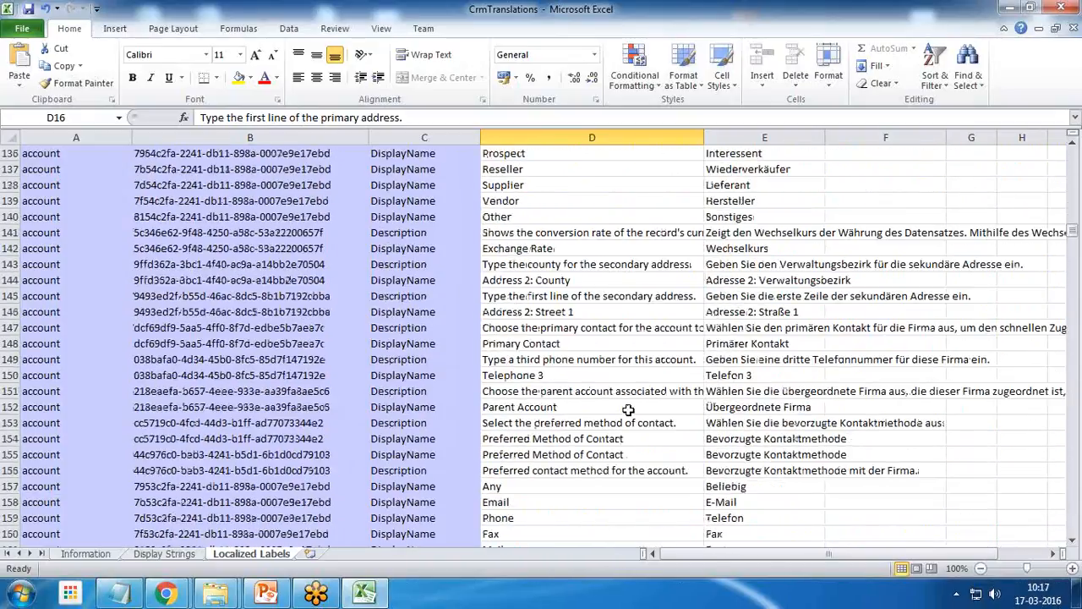
scroll(630, 410, down, 20)
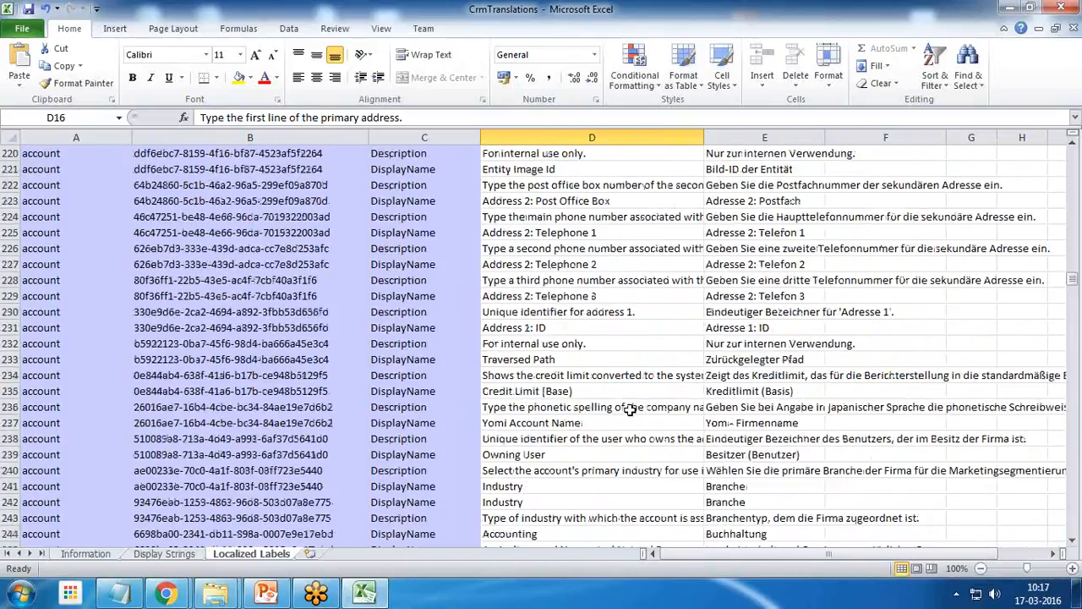
scroll(630, 410, down, 20)
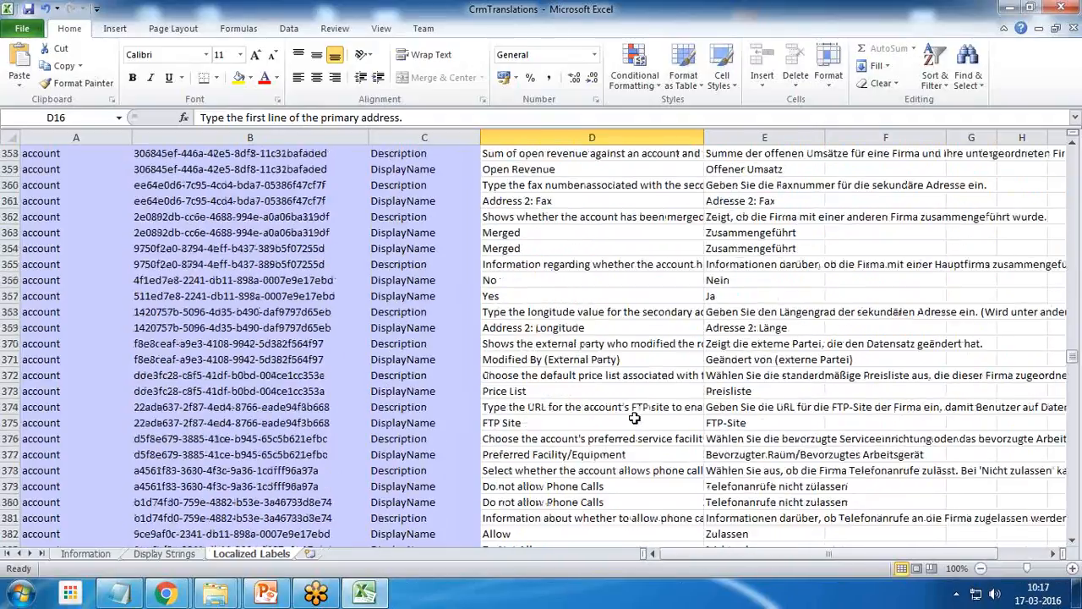
scroll(635, 419, down, 7)
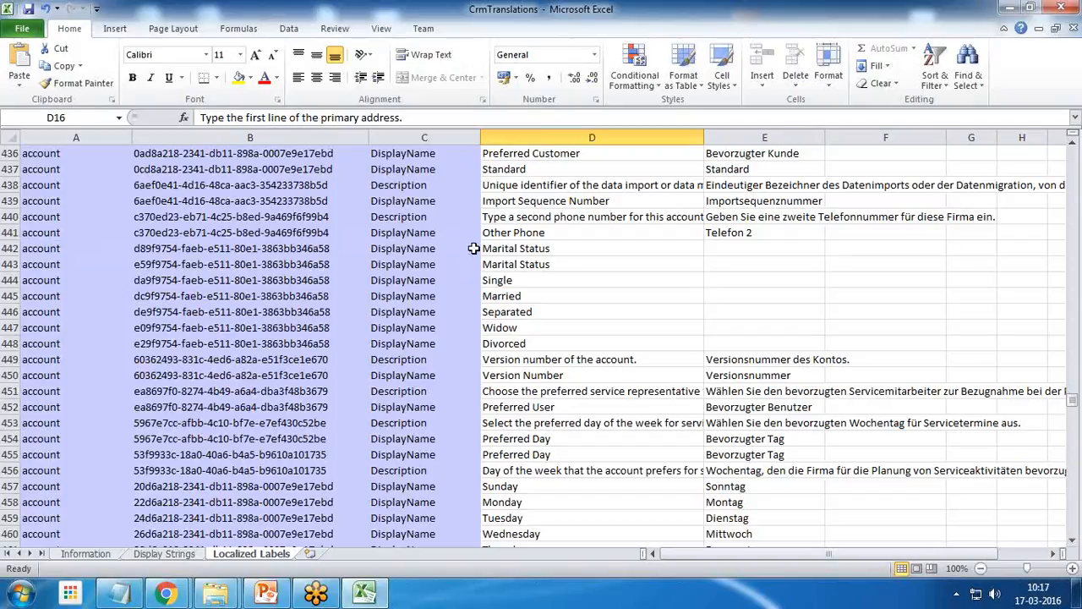
Step: Examine the Marital Status labels, their Single to Divorced options, and the matching German cells E442 to E448
click(523, 250)
drag(30, 249, 30, 262)
drag(504, 282, 513, 329)
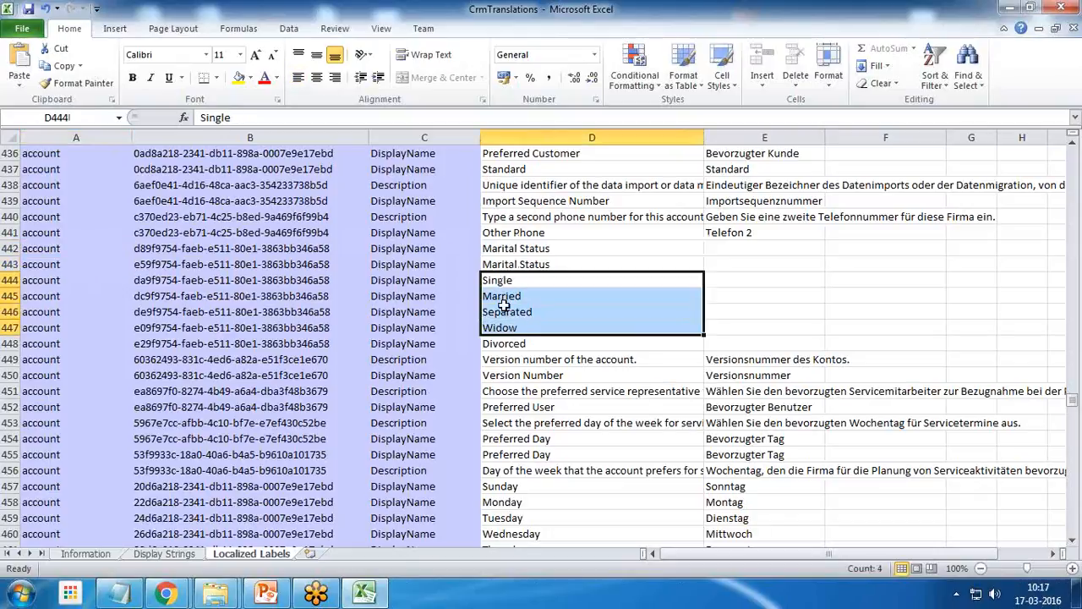
click(508, 344)
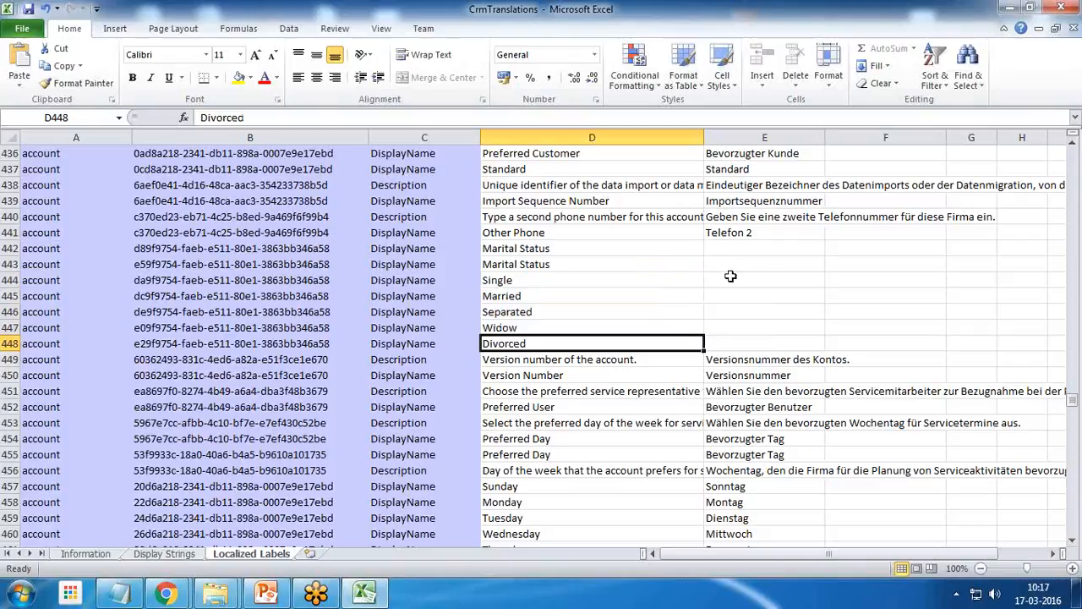
drag(762, 250, 752, 343)
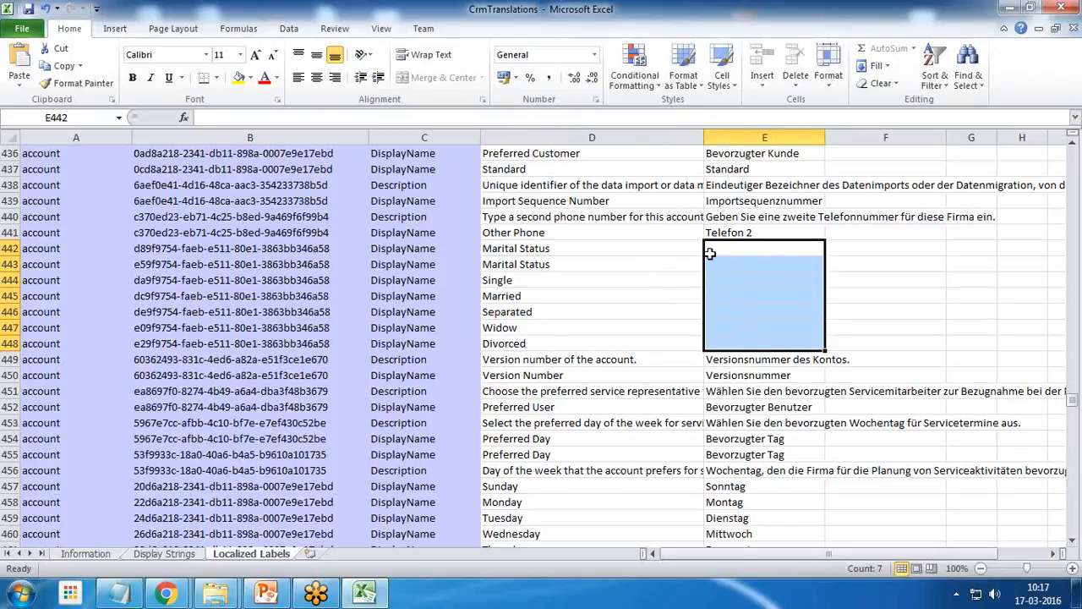
click(1065, 331)
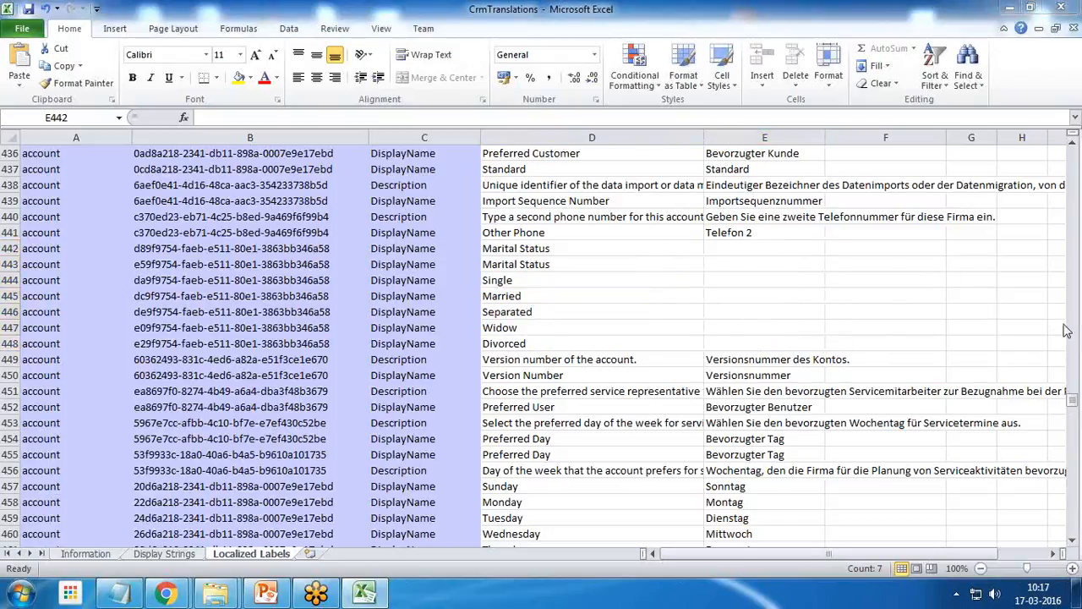
click(1065, 330)
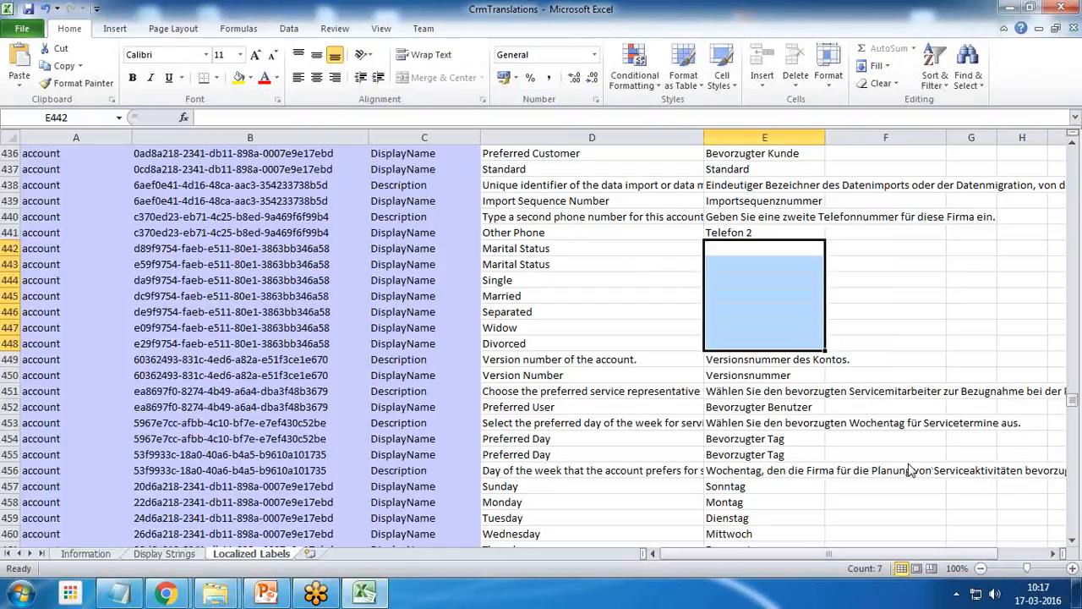
Step: Copy the Marital Status label from the workbook into Google Translate and translate it into German
key(alt+Tab)
click(131, 259)
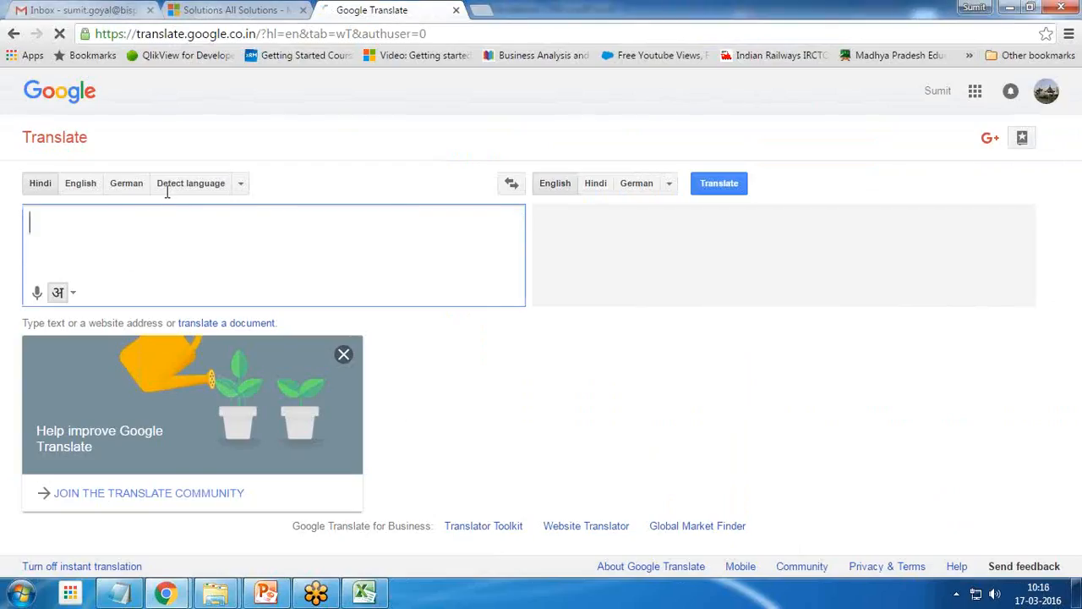
key(alt+Tab)
key(alt+Tab)
click(364, 591)
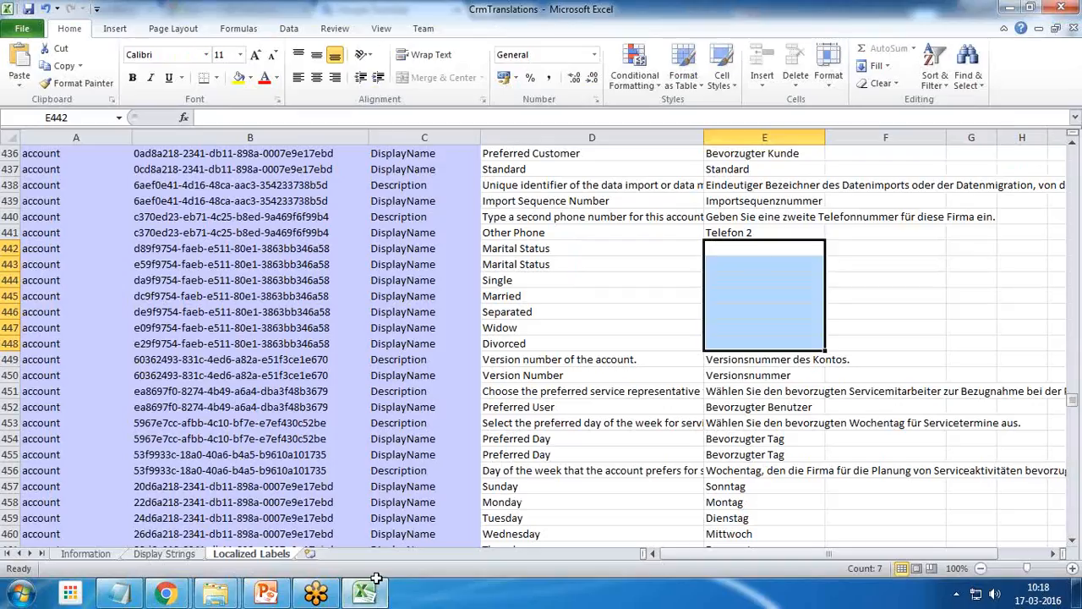
click(566, 253)
drag(270, 117, 198, 117)
key(ctrl+c)
key(alt+Tab)
key(ctrl+v)
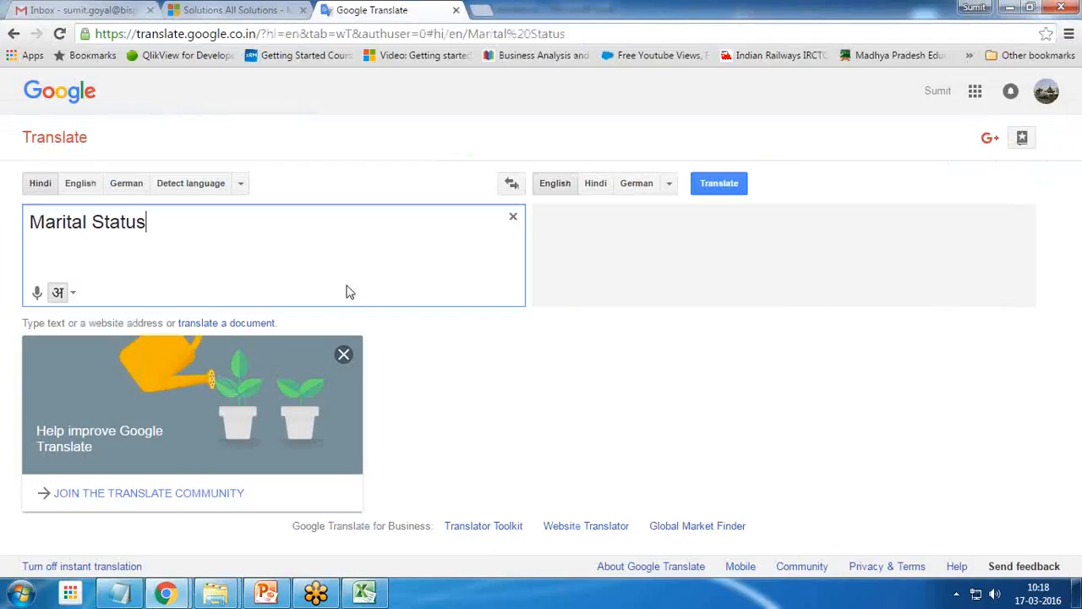
click(640, 186)
Step: Copy the translation Familienstand into the 1031 cells E442 and E443 of both Marital Status rows
drag(543, 223, 672, 228)
key(ctrl+c)
key(alt+Tab)
click(723, 250)
key(ctrl+c)
click(730, 264)
key(ctrl+v)
Step: Translate the Single option into German with Google Translate and enter Single in its 1031 cell E444
click(535, 283)
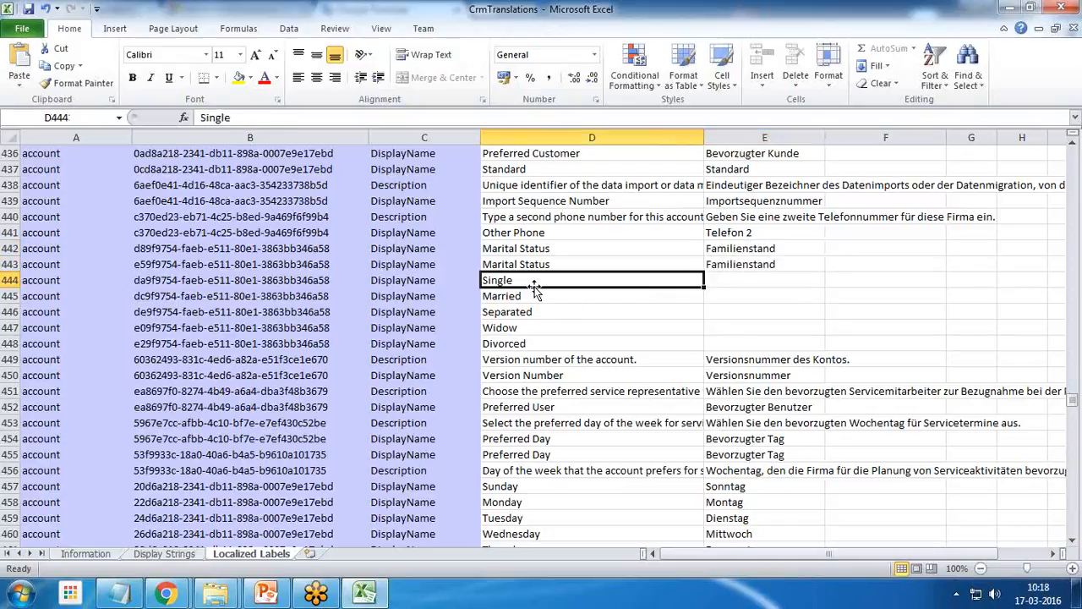
drag(240, 118, 162, 117)
key(ctrl+c)
key(alt+Tab)
drag(160, 223, 5, 232)
key(ctrl+v)
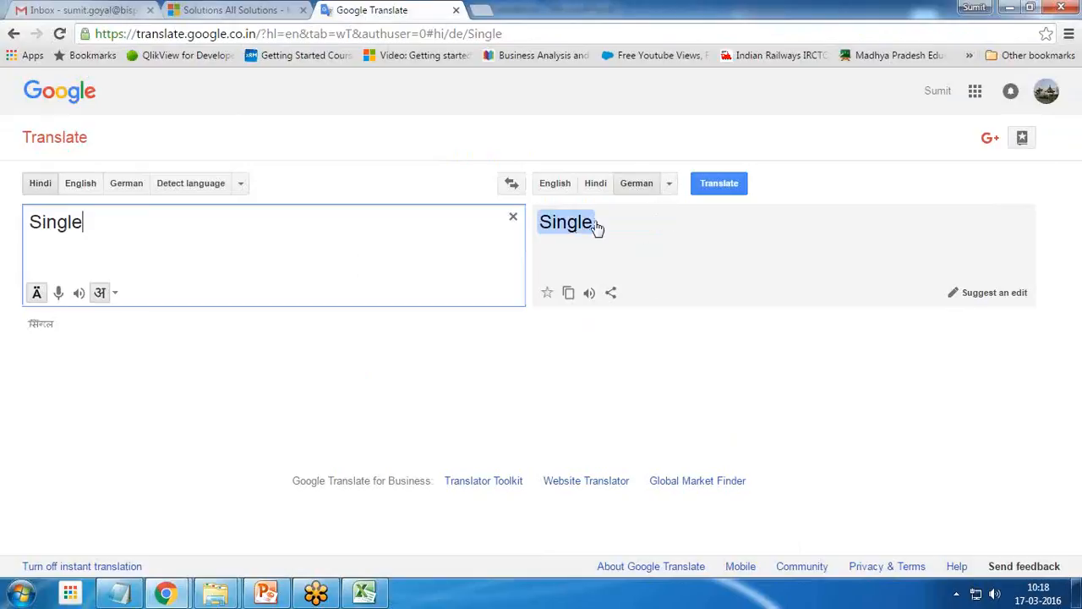
click(626, 184)
drag(600, 221, 536, 225)
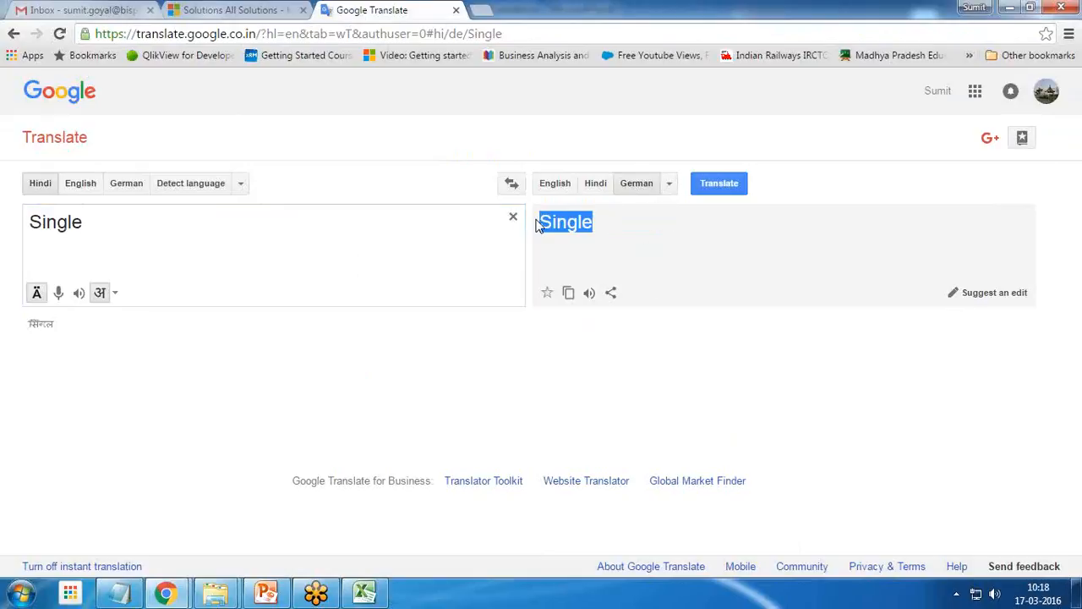
key(alt+Tab)
click(750, 280)
key(ctrl+v)
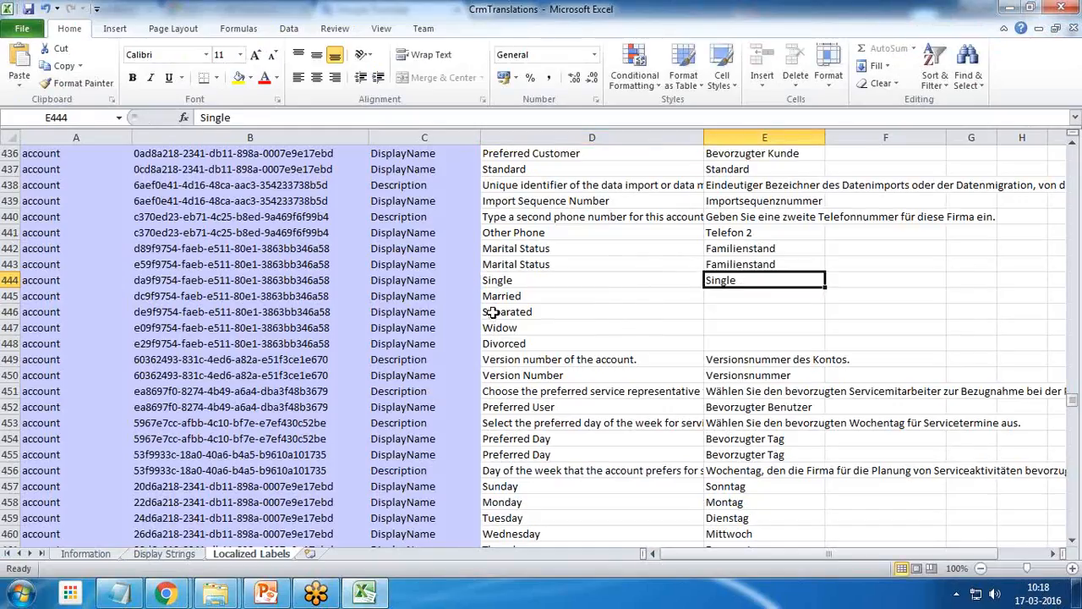
Step: Translate Married into German with Google Translate and enter verheiratet in its 1031 cell E445
key(alt+Tab)
drag(114, 239, 15, 244)
text(Married)
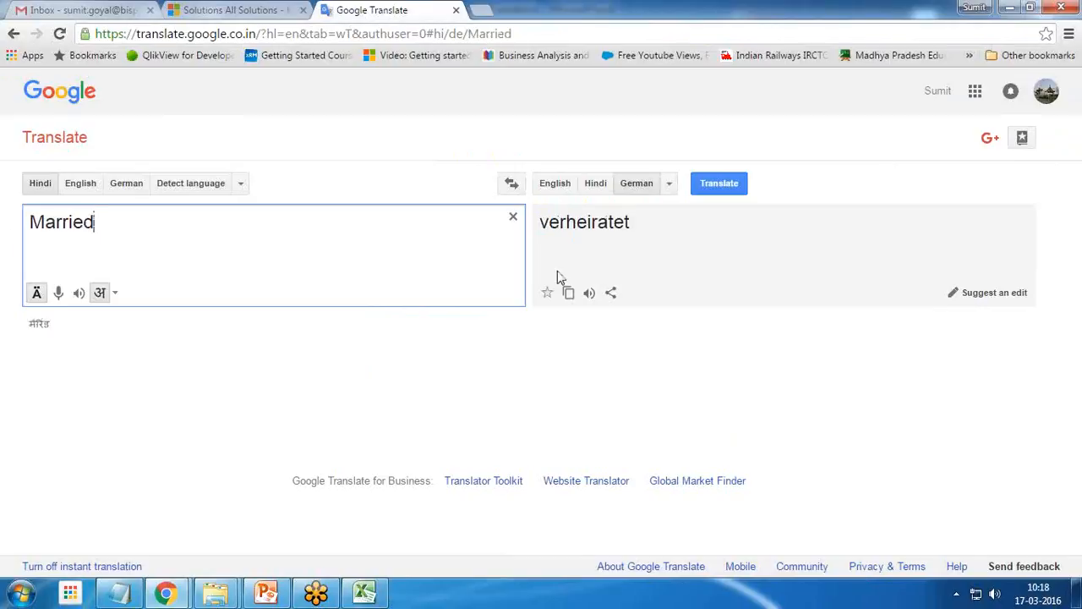
drag(604, 249, 541, 217)
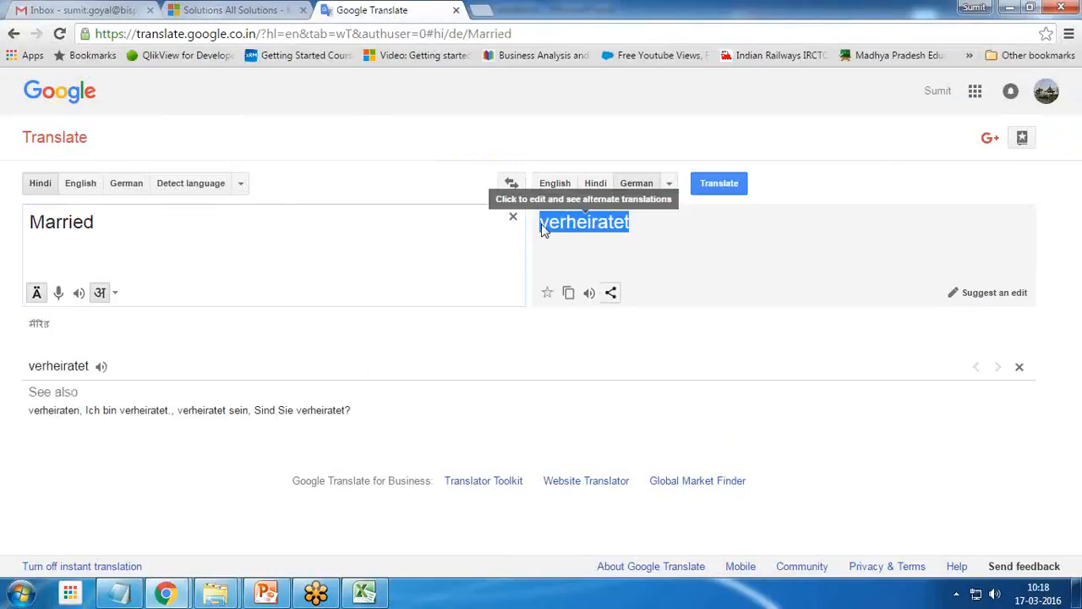
key(ctrl+c)
key(alt+Tab)
click(761, 296)
key(ctrl+v)
Step: Translate the Separated option into German with Google Translate and enter getrennt in its 1031 cell E446
click(551, 314)
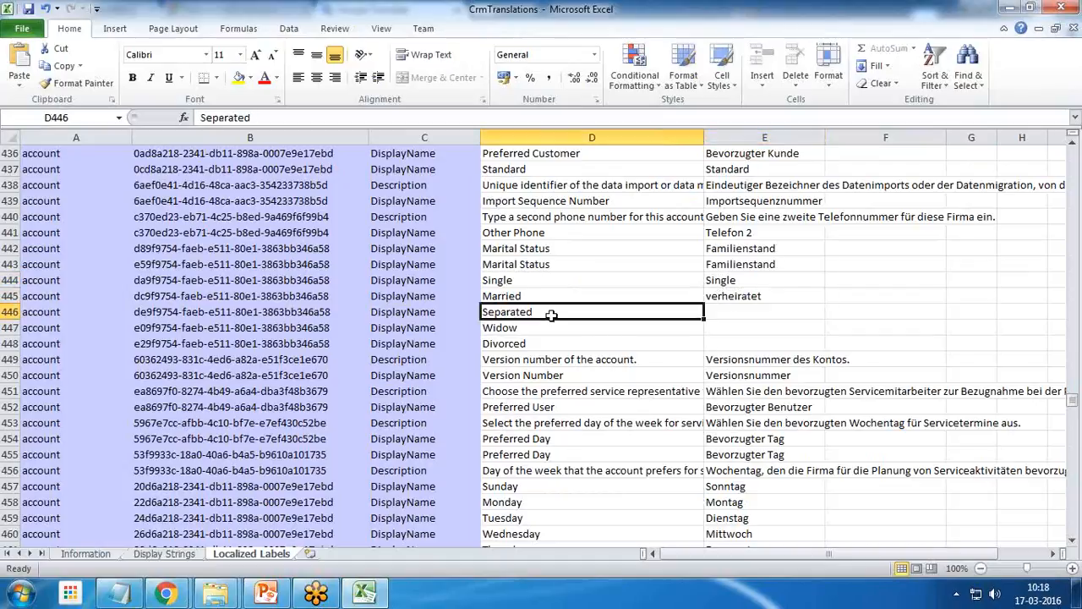
double_click(211, 118)
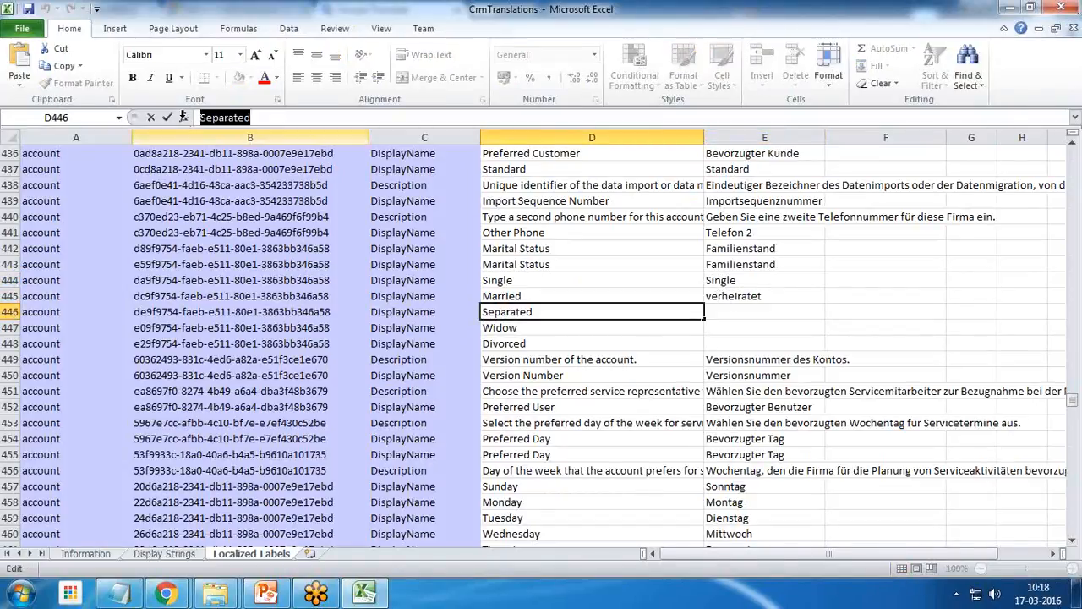
key(ctrl+c)
key(alt+Tab)
drag(107, 229, 3, 223)
key(ctrl+v)
drag(651, 225, 533, 227)
key(ctrl+c)
key(alt+Tab)
click(733, 312)
key(ctrl+v)
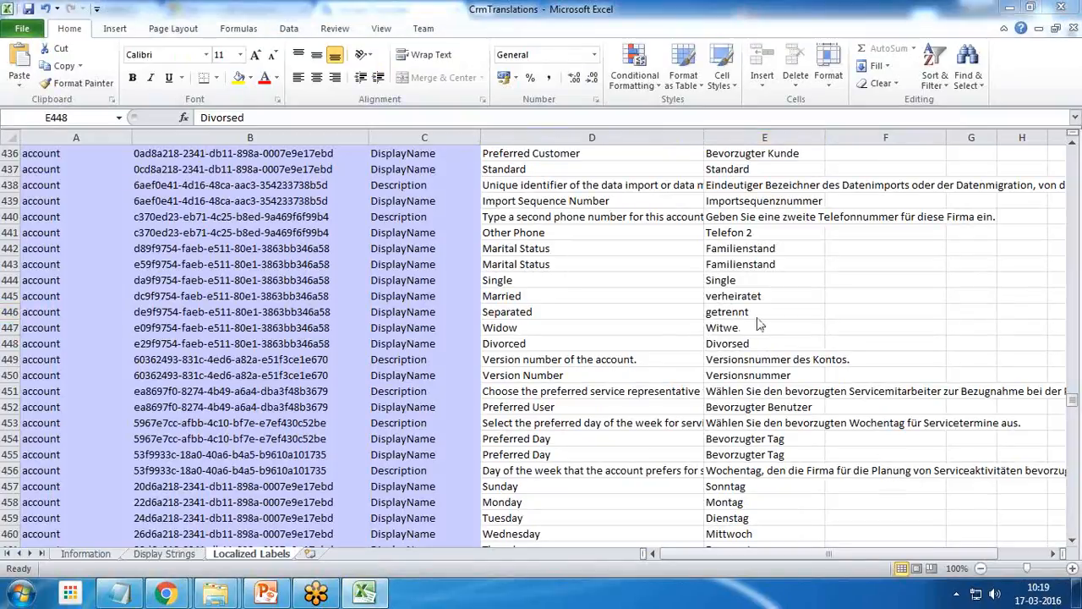
Step: Check the Marital Status labels, save the CrmTranslations workbook in XML Spreadsheet 2003 format, and close Excel
click(506, 249)
click(501, 282)
click(501, 299)
click(501, 312)
click(500, 330)
click(502, 345)
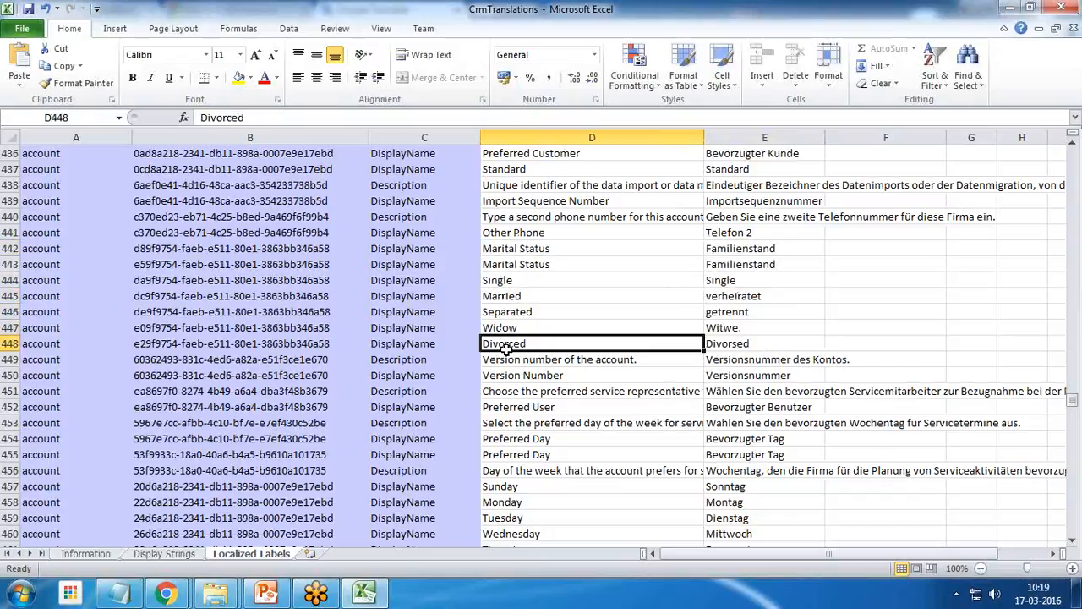
key(ctrl+s)
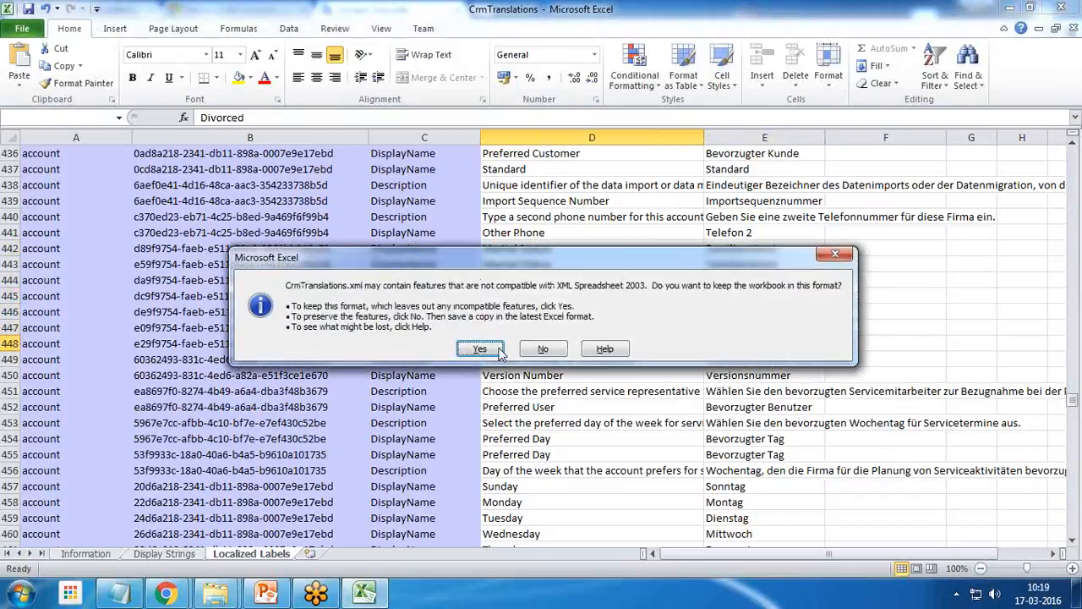
click(482, 348)
click(1059, 9)
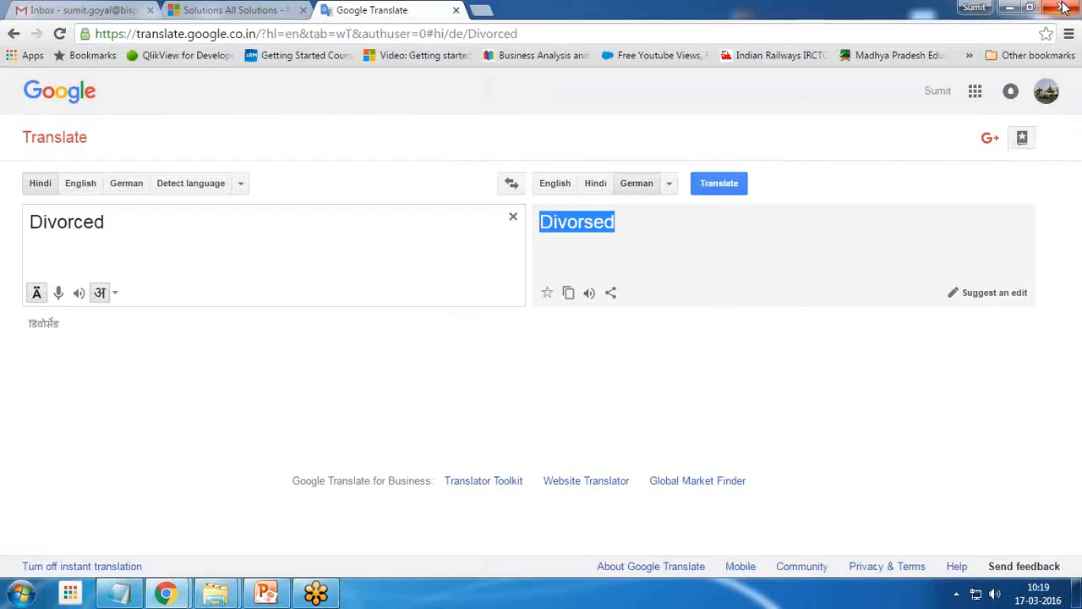
Step: Leave the browser and return to the extracted CrmTranslations_CustomTranslation_1_0 folder
click(1009, 7)
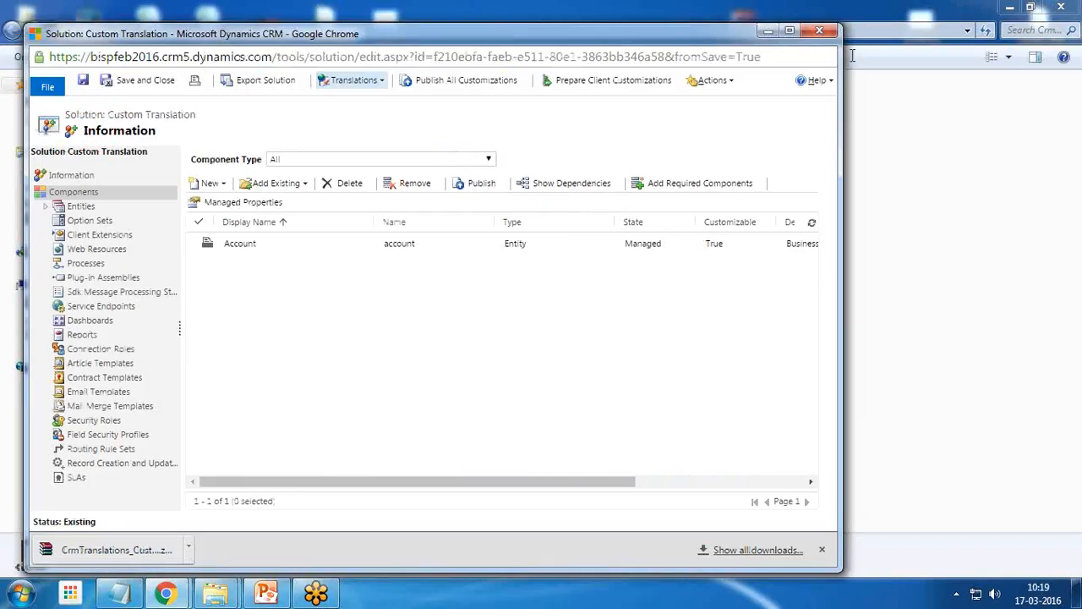
click(1078, 594)
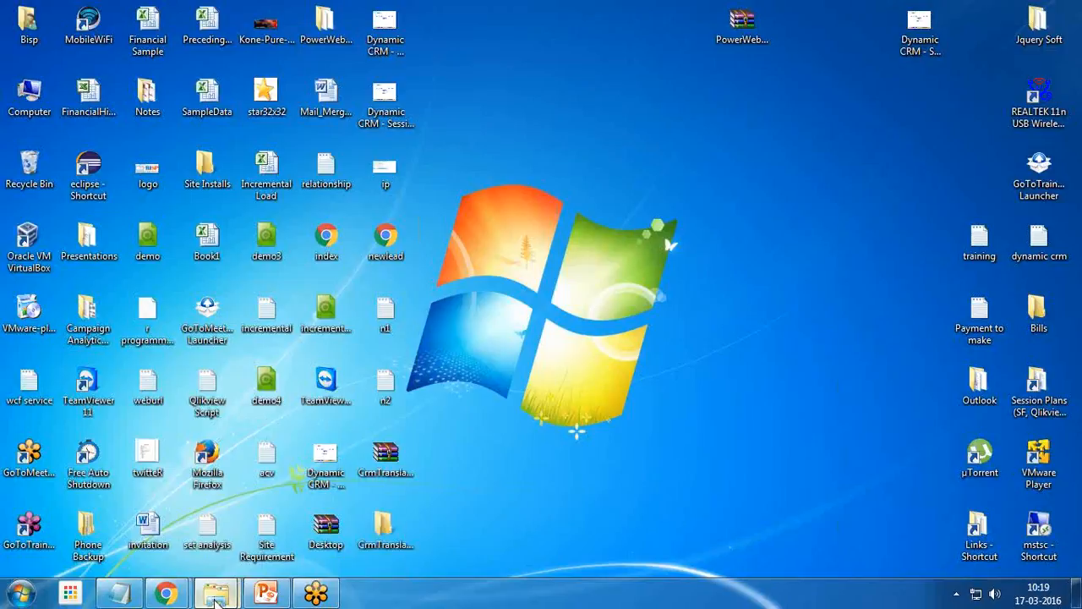
double_click(325, 529)
Step: Pack the [Content_Types] and CrmTranslations XML files into a ZIP archive named CrmTranslations_CustomTranslation_1_0.zip
drag(170, 153, 192, 99)
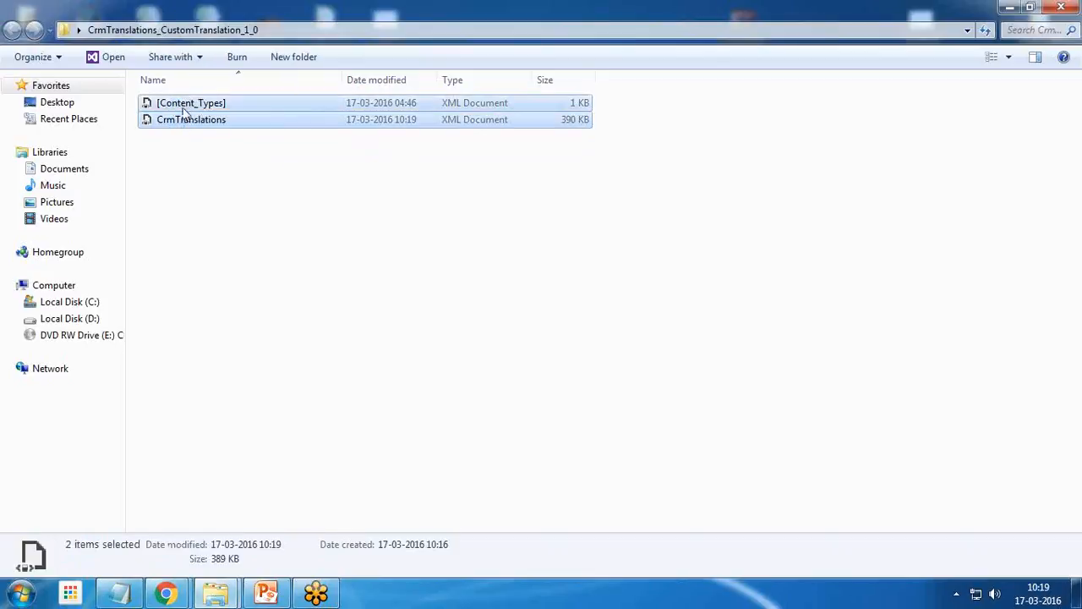
right_click(184, 118)
click(227, 203)
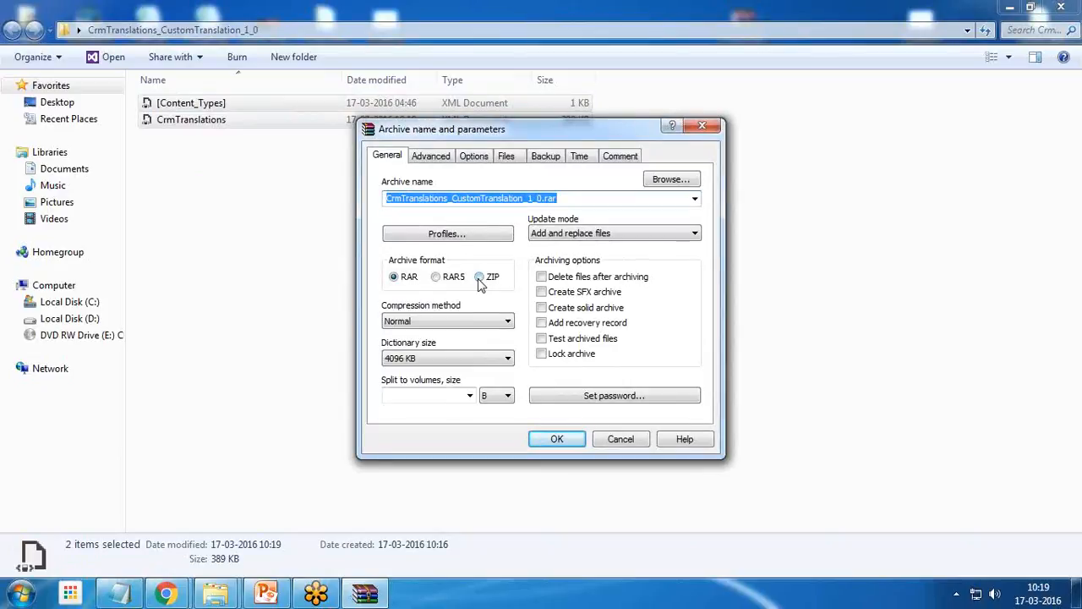
click(479, 277)
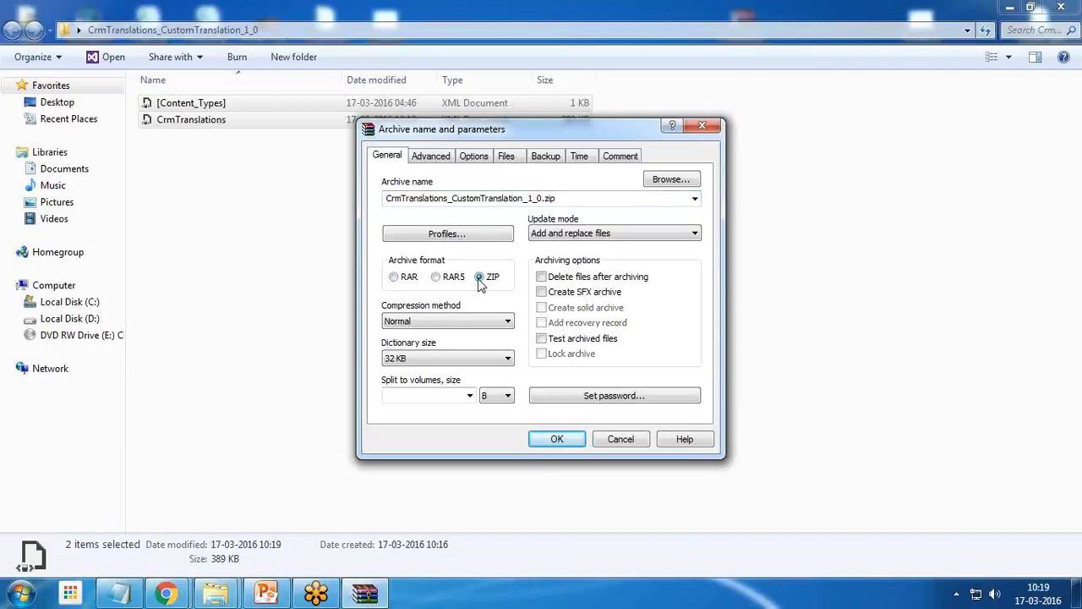
click(558, 439)
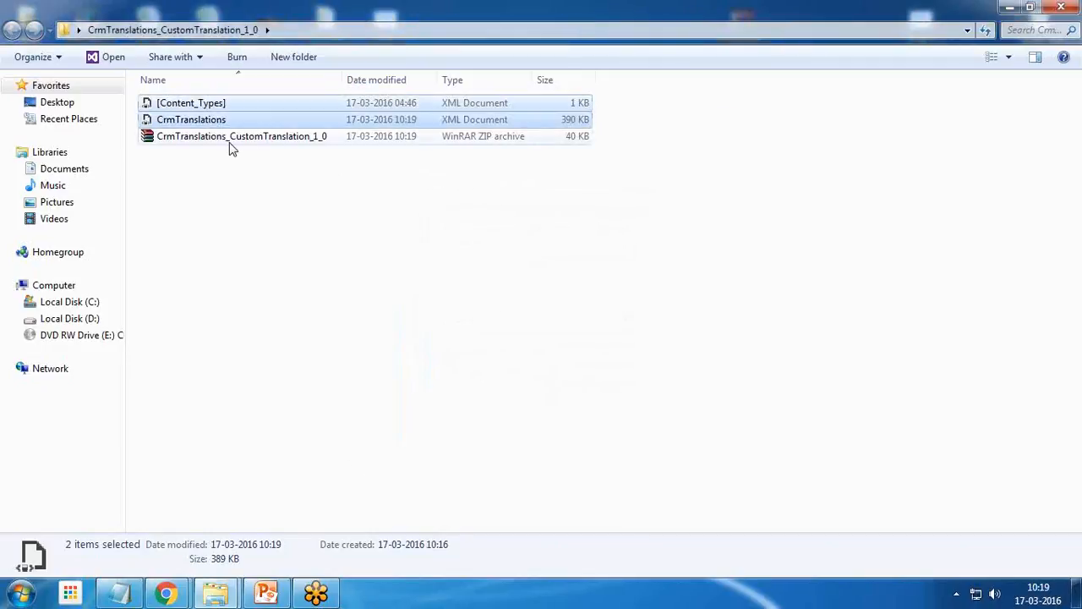
click(177, 145)
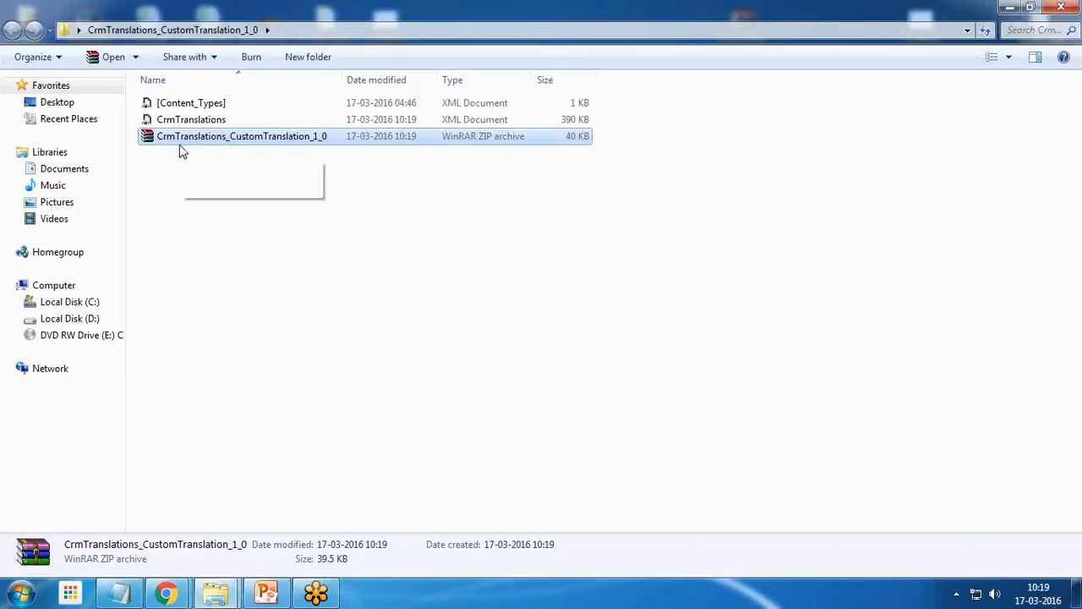
Step: Switch back to Chrome, close the old Custom Translation solution window and the Google Translate page, leaving the All Solutions list in view
click(165, 593)
click(300, 525)
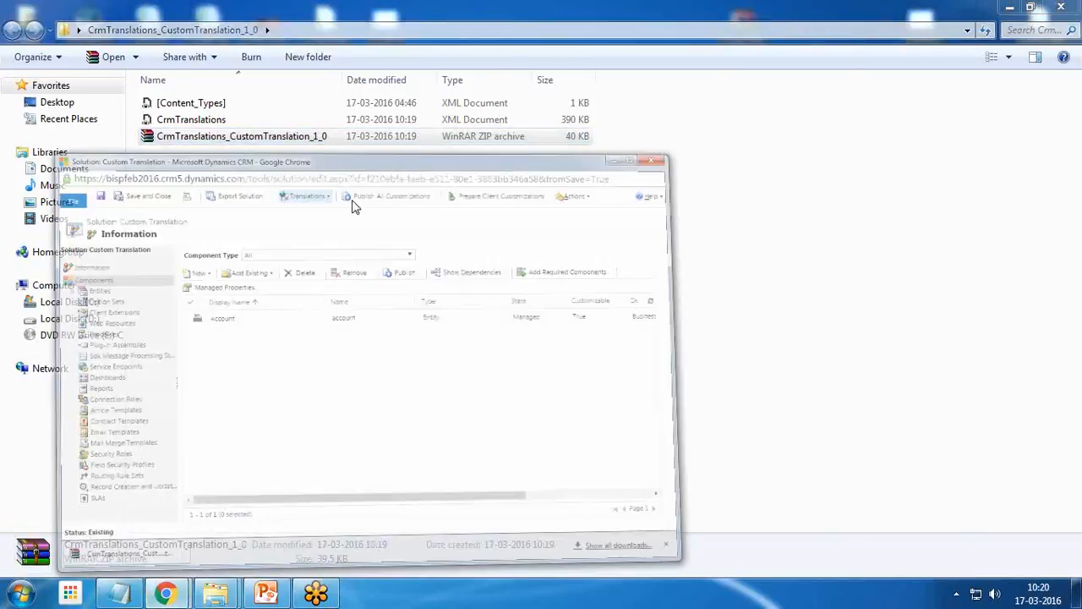
click(872, 24)
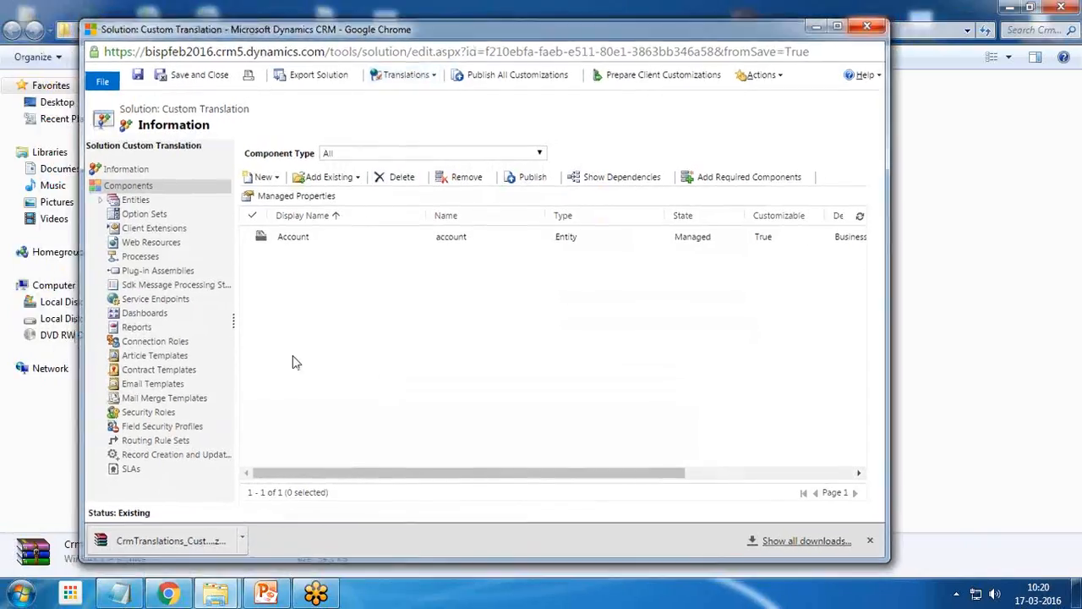
click(171, 596)
click(290, 8)
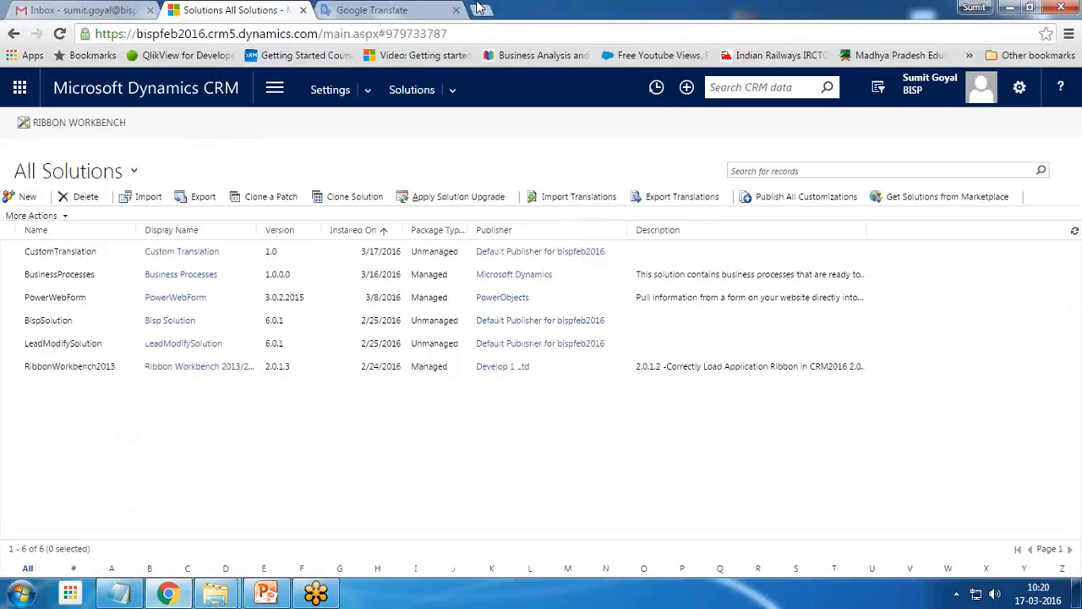
click(481, 10)
click(456, 10)
click(457, 11)
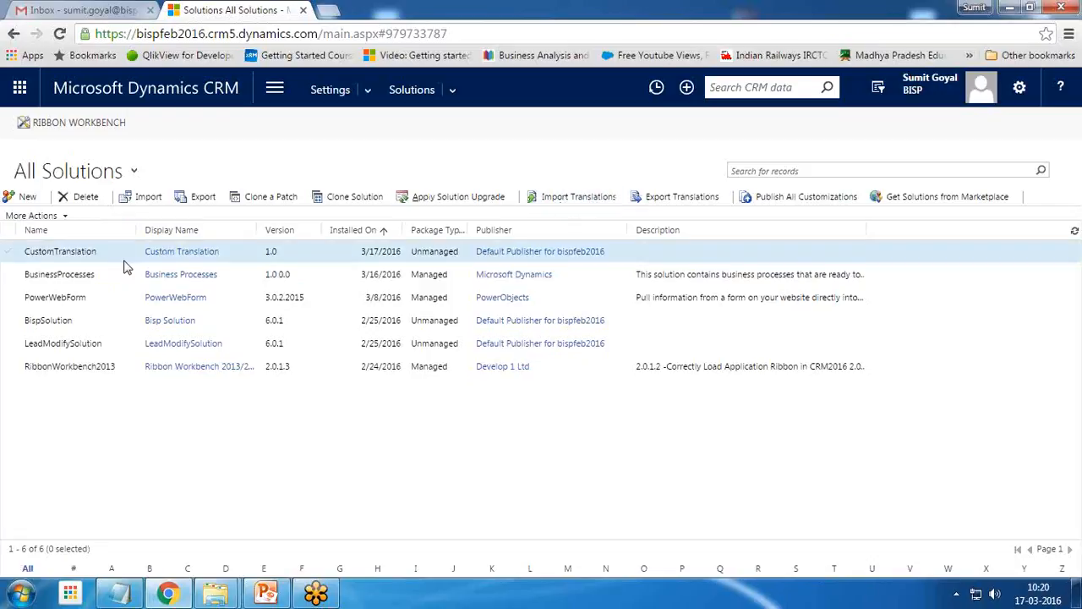
Step: Open the Custom Translation solution in a maximized window and start importing translations
click(159, 253)
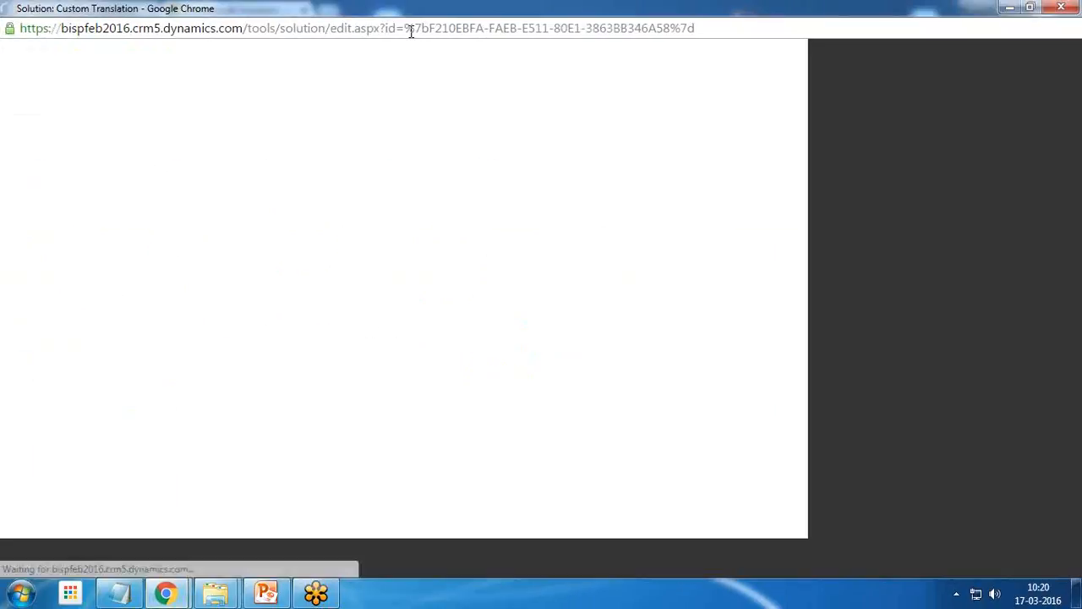
double_click(411, 34)
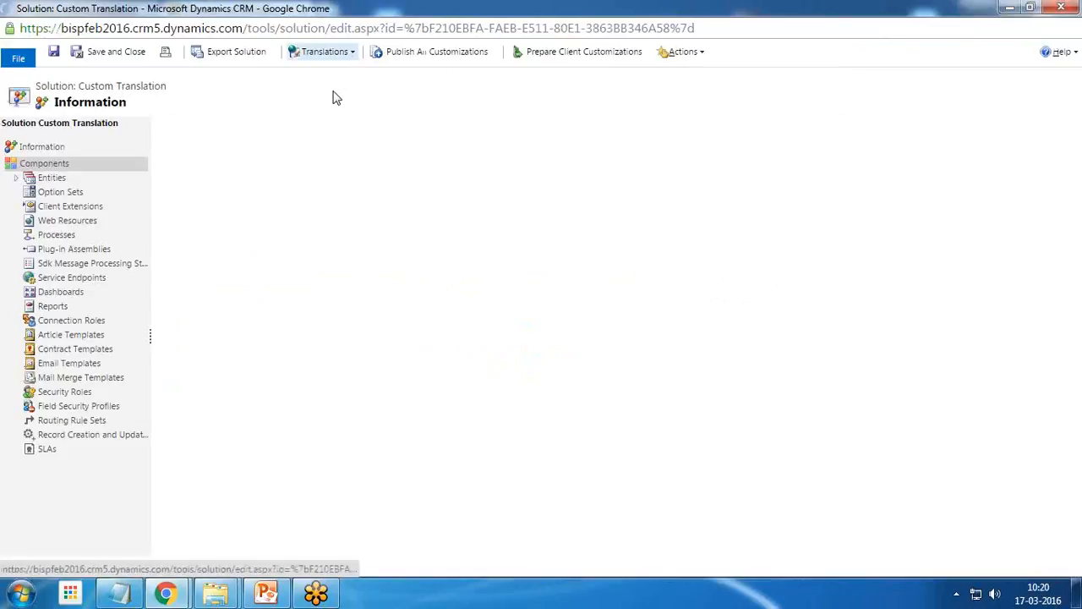
click(334, 52)
click(334, 69)
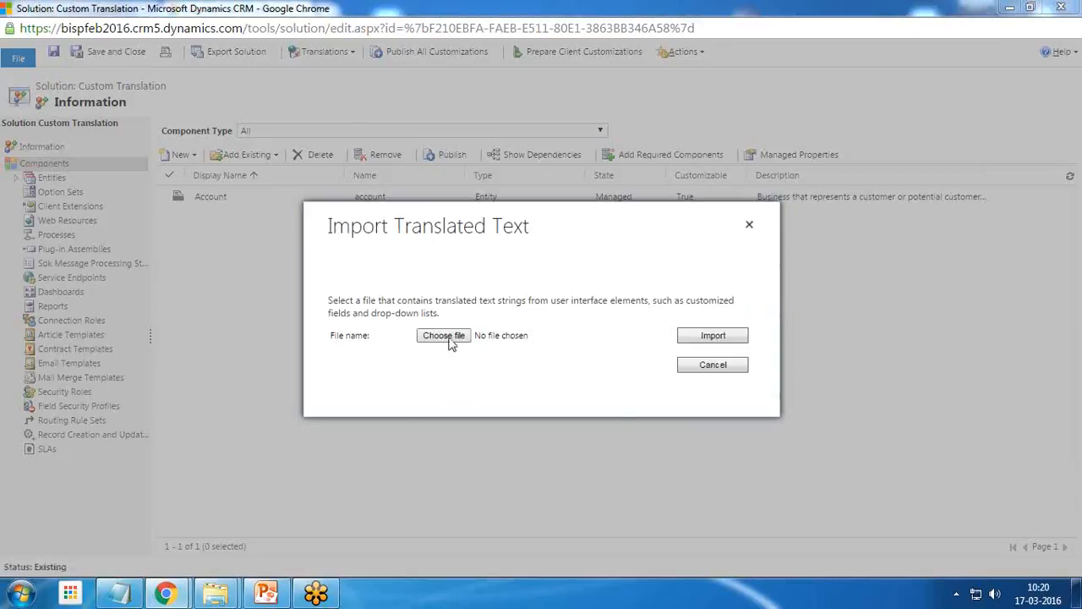
Step: Import CrmTranslations_CustomTranslation_1_0.zip from the desktop's CrmTranslations_CustomTranslation_1_0 folder as translated text, review the import summary and dismiss it
click(444, 335)
scroll(267, 343, down, 1)
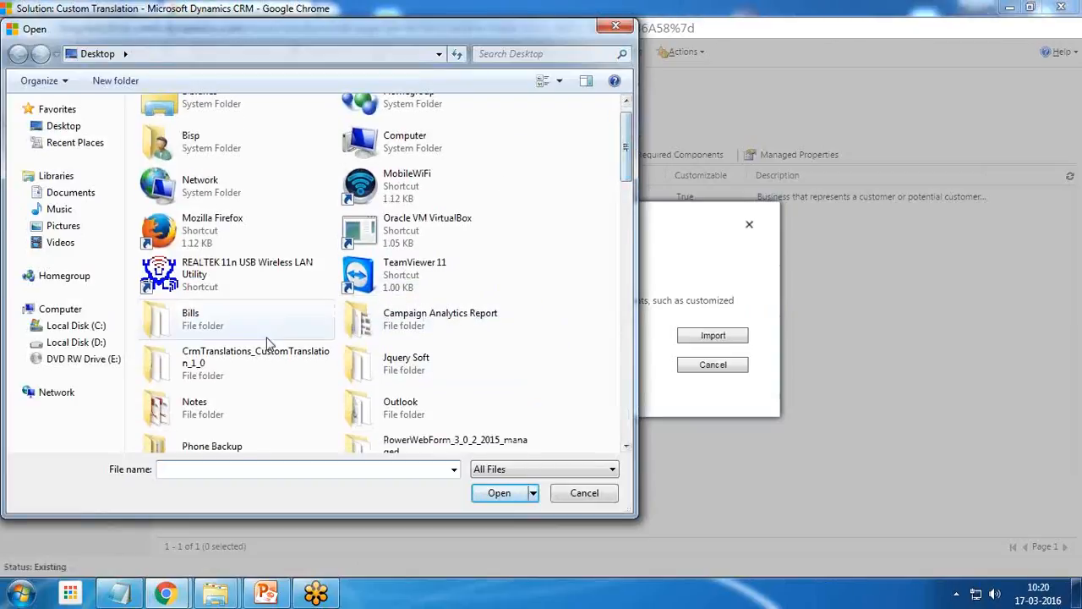
double_click(268, 342)
click(223, 169)
click(497, 493)
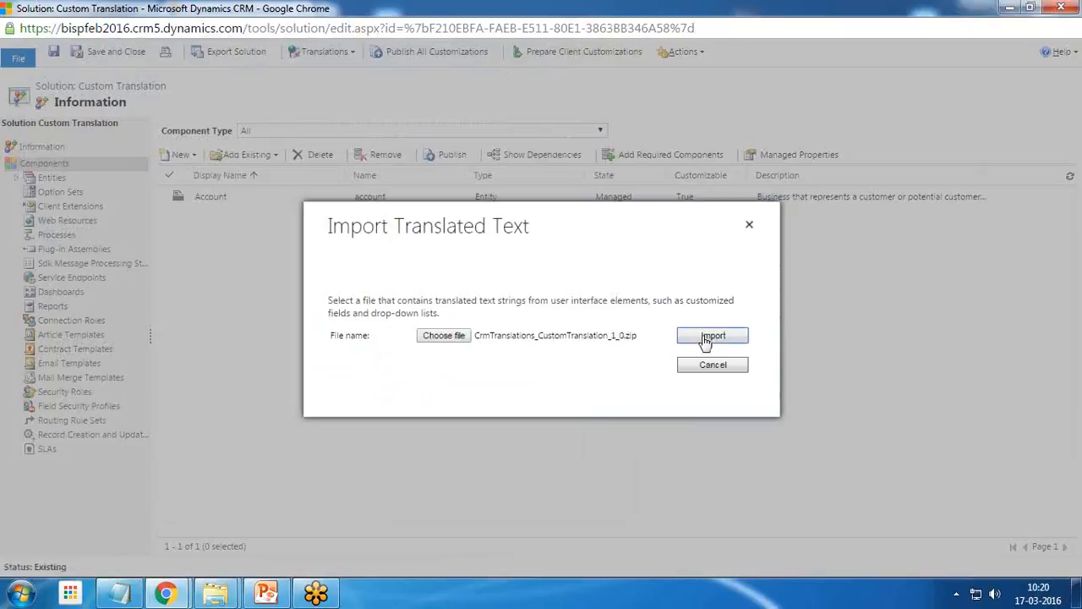
click(705, 337)
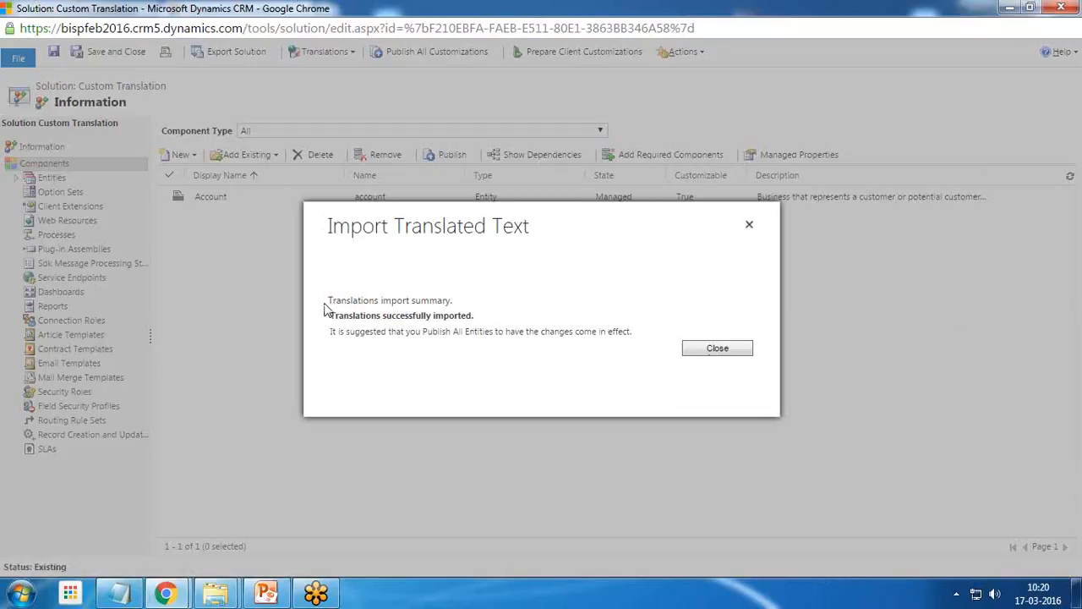
drag(327, 306, 456, 308)
drag(330, 320, 474, 332)
click(707, 352)
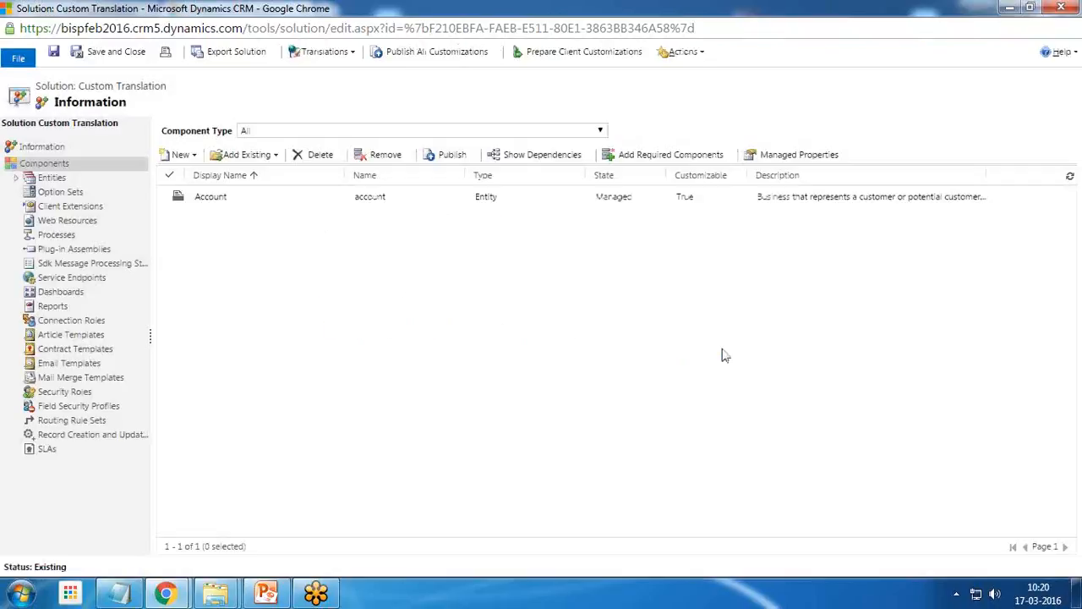
Step: Publish all customizations, then save and close the Custom Translation solution
click(414, 58)
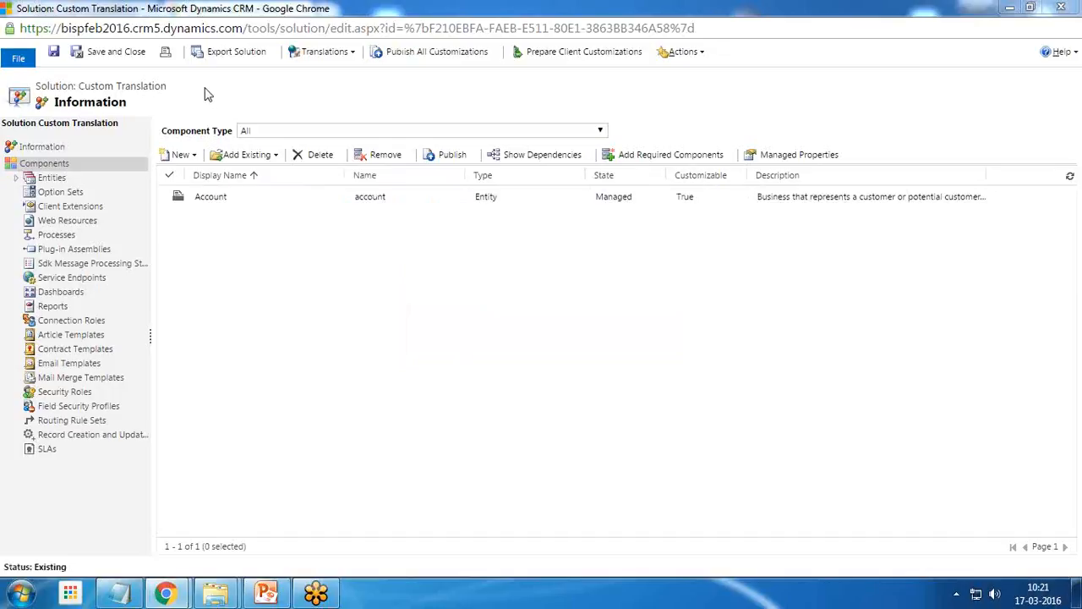
click(106, 52)
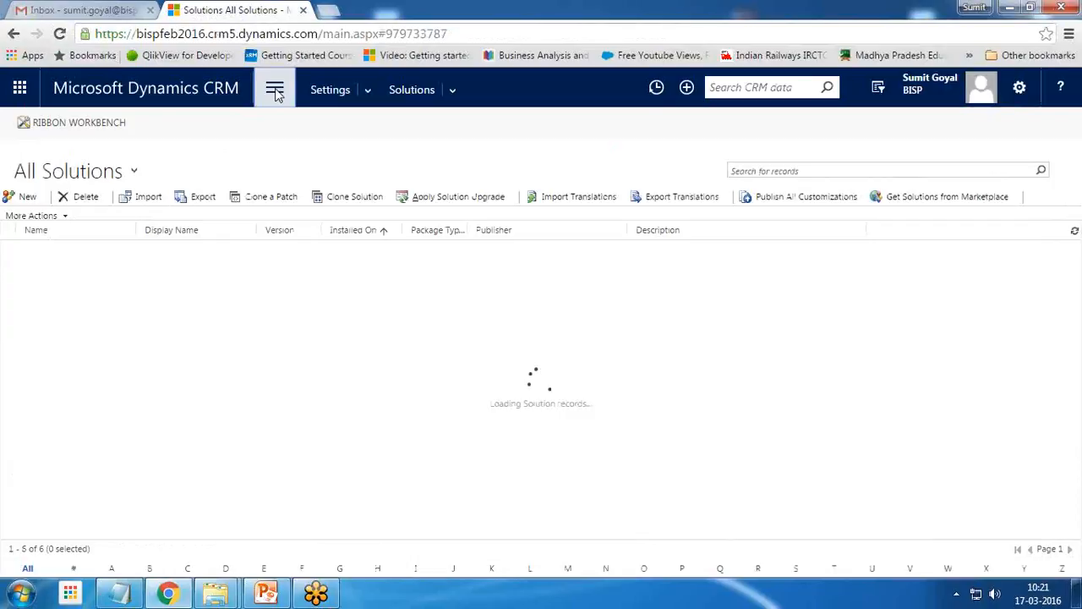
Step: Open the A. Datum Corporation (sample) account from the recently viewed records
click(276, 93)
click(275, 93)
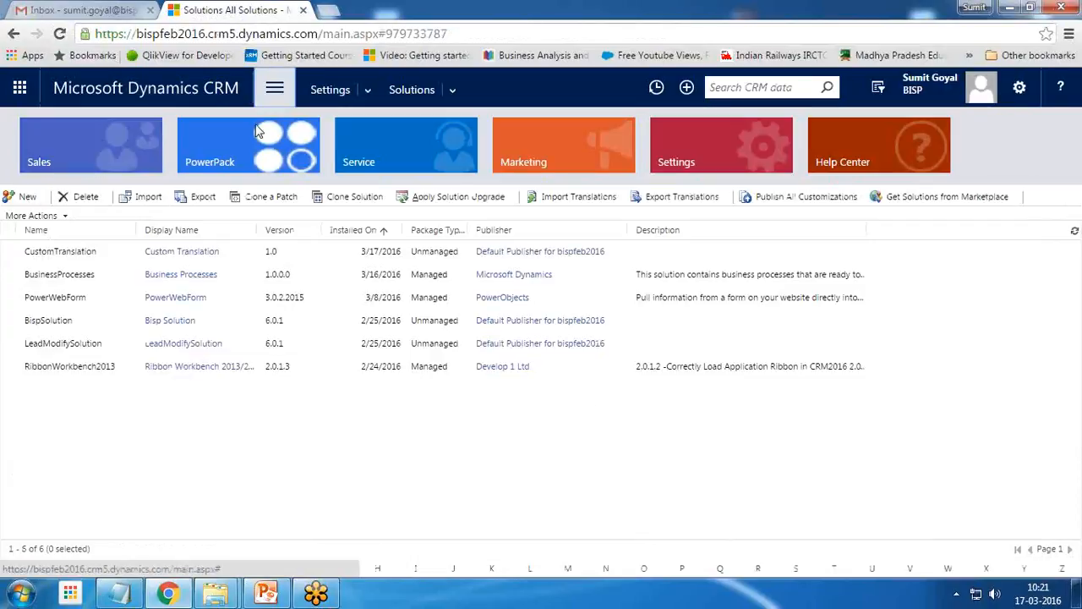
click(452, 90)
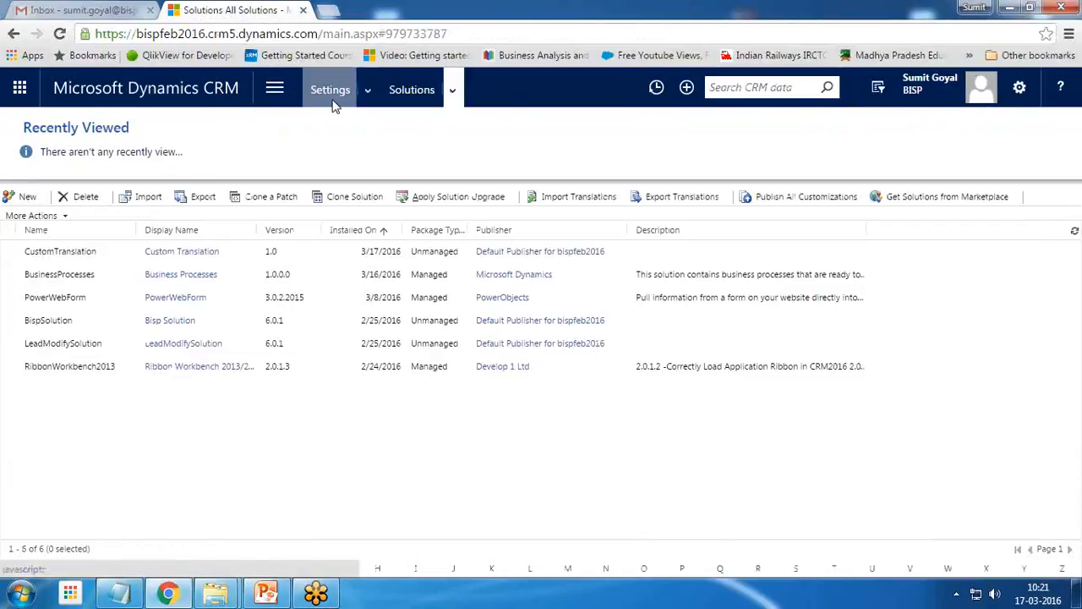
click(658, 89)
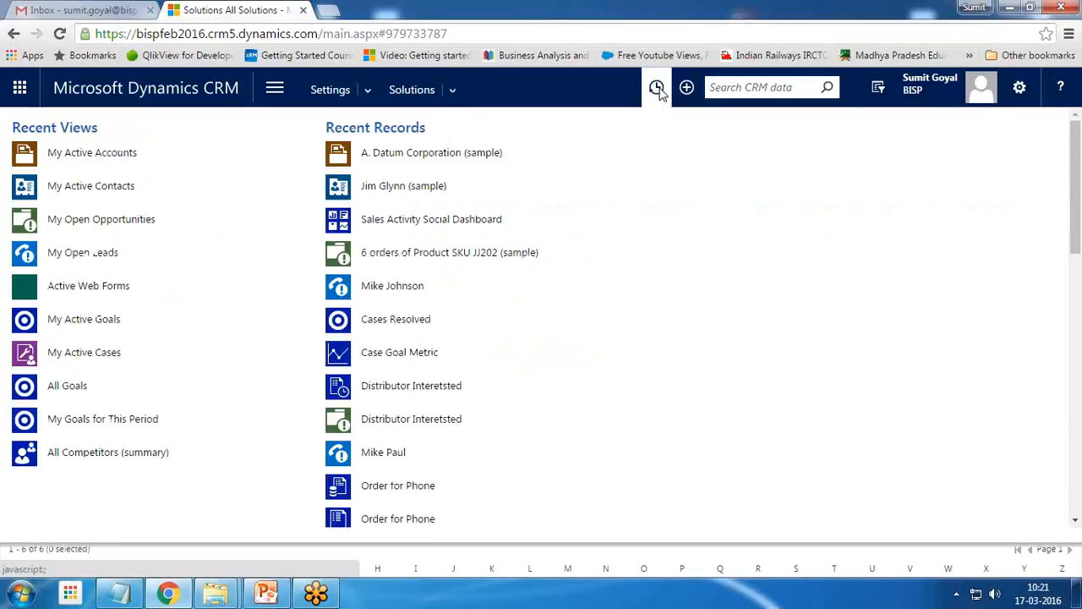
click(399, 156)
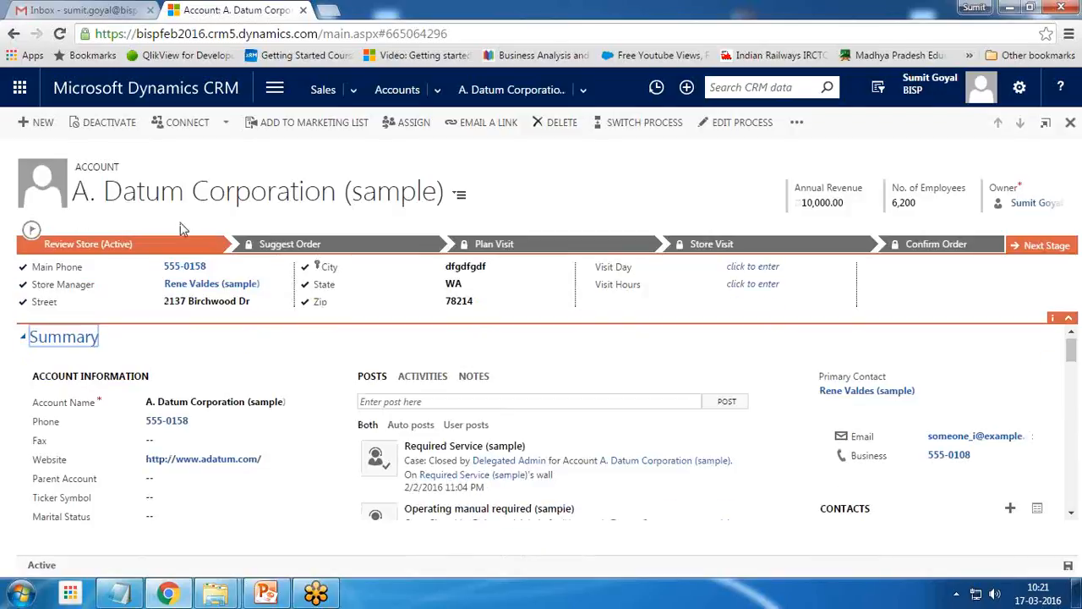
Step: Examine the Marital Status options on the account form in English without choosing one
scroll(157, 457, down, 1)
click(169, 438)
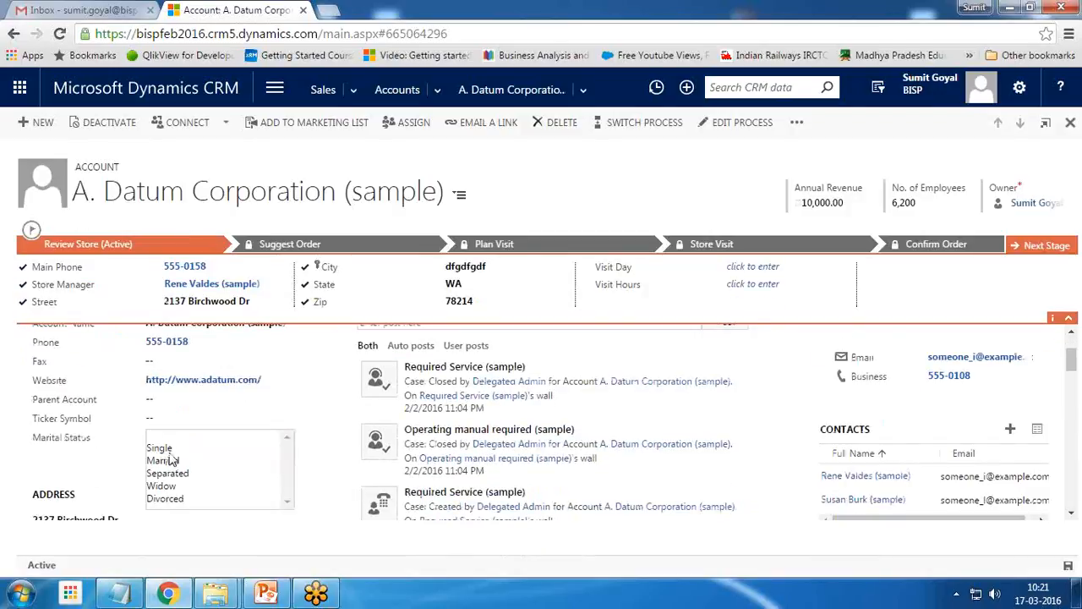
click(70, 474)
Step: Set the user interface language to German in the personal options and save the change
click(1019, 87)
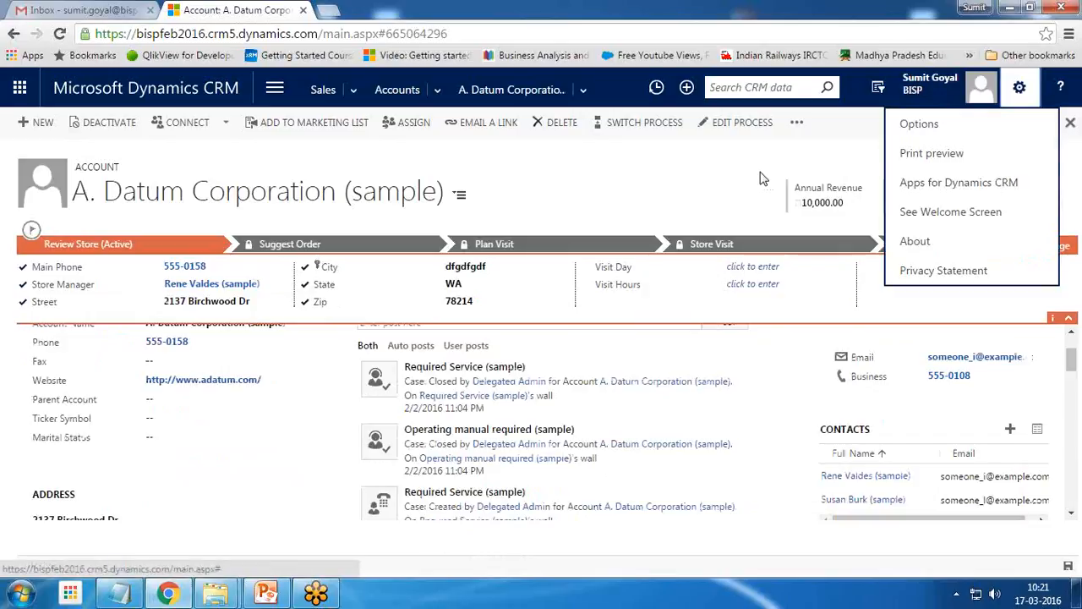
click(934, 125)
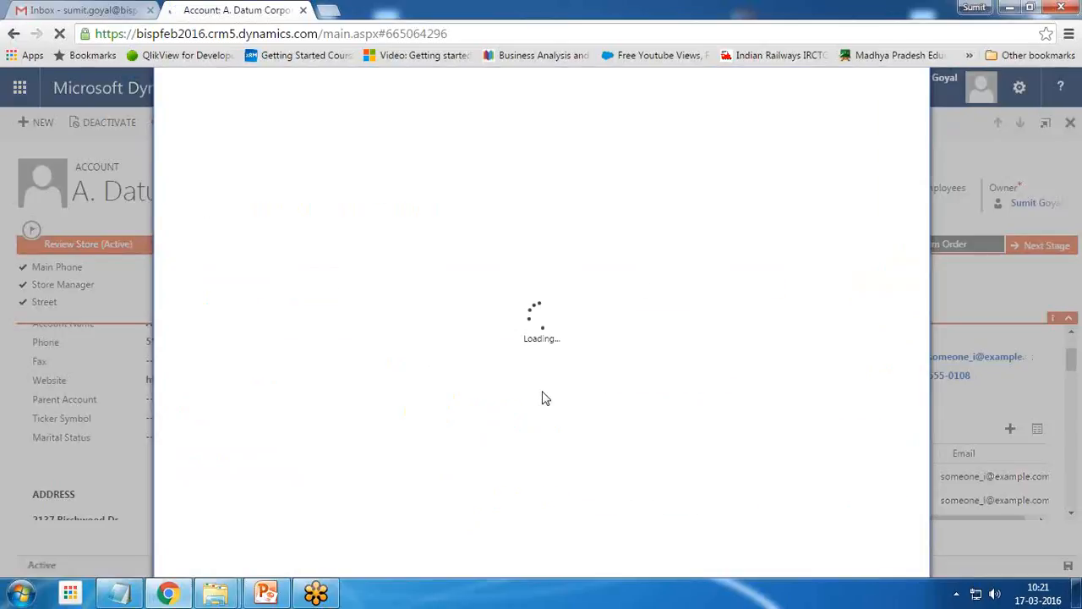
click(564, 156)
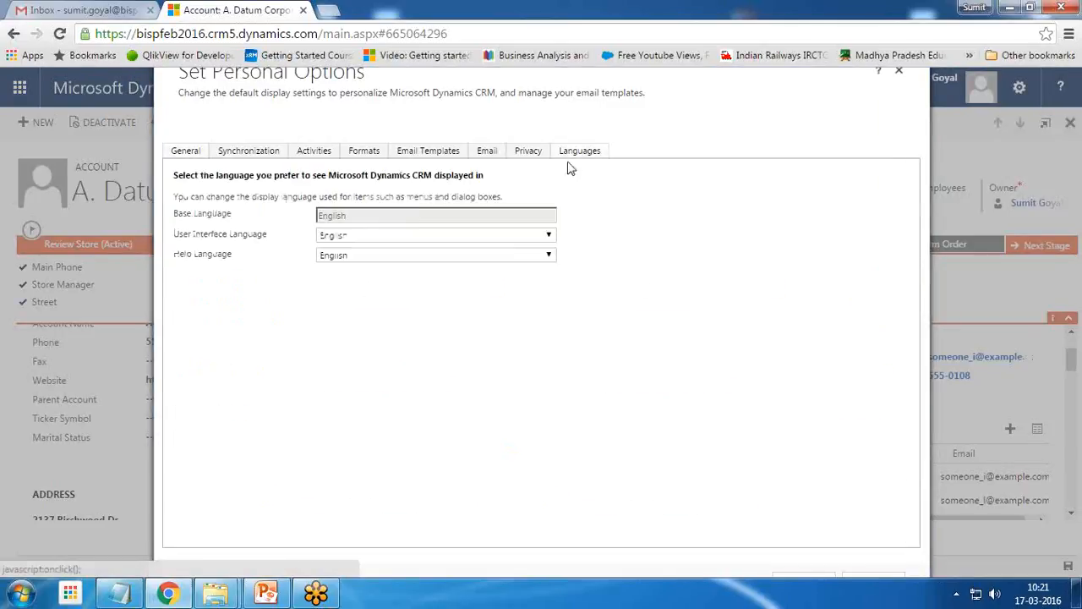
click(370, 237)
click(355, 265)
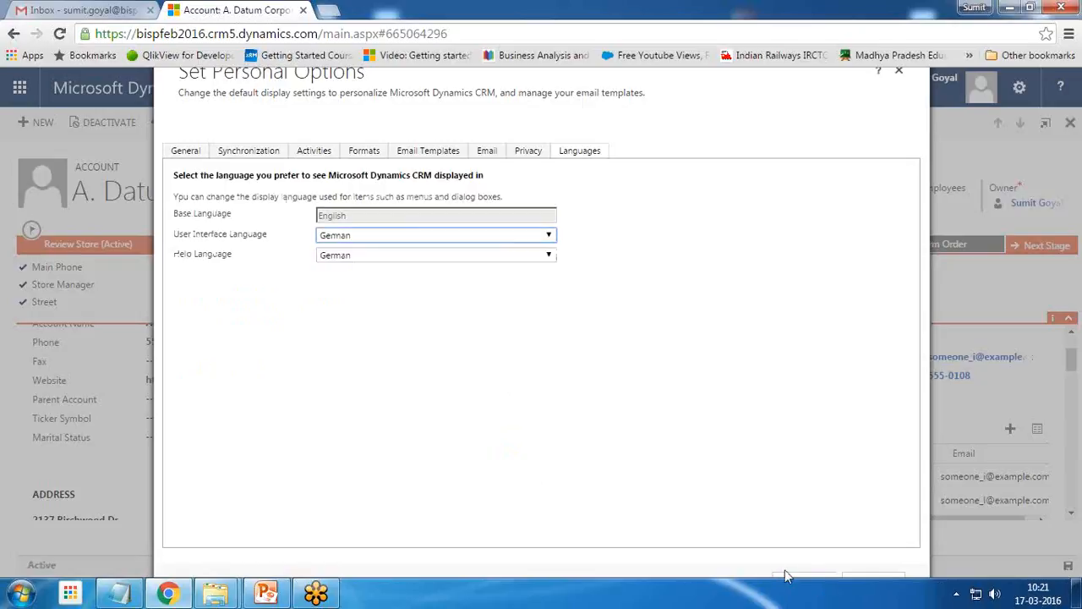
click(786, 576)
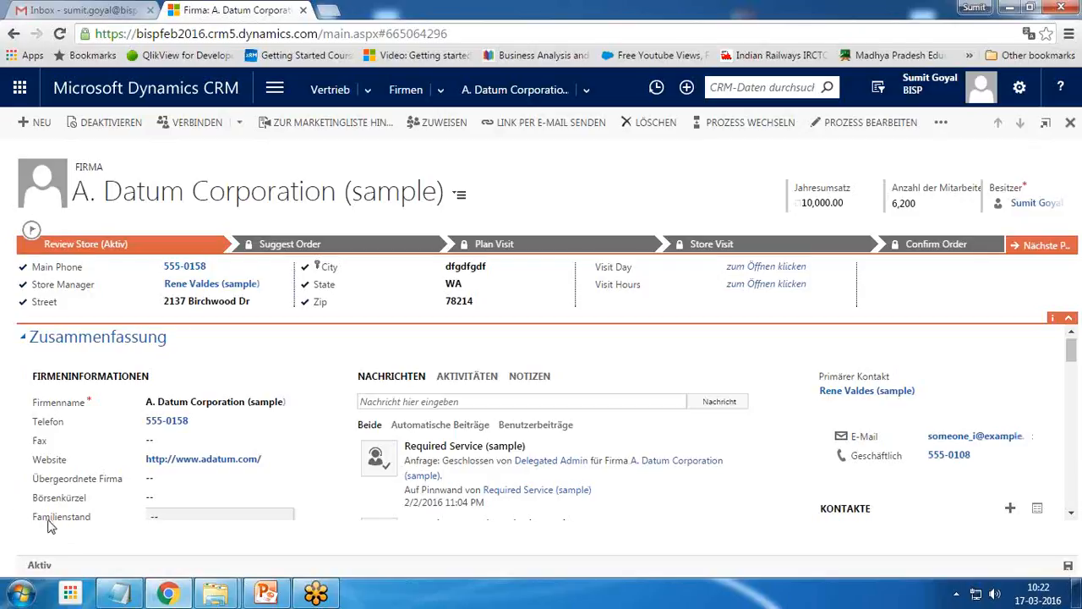
Step: Examine the translated options of the Familienstand field on the German account form without choosing one
click(177, 518)
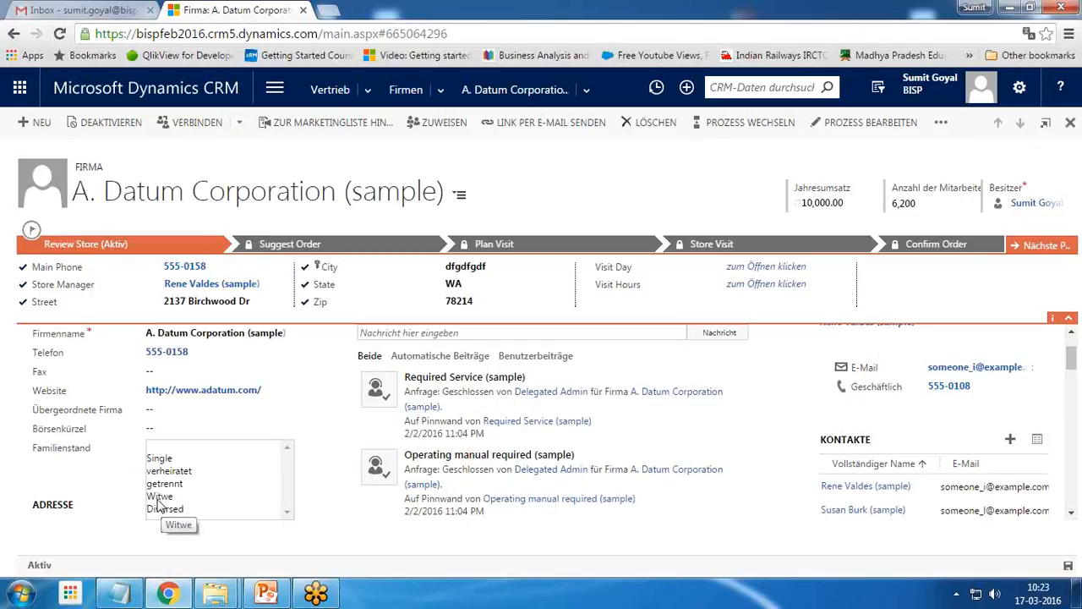
click(70, 488)
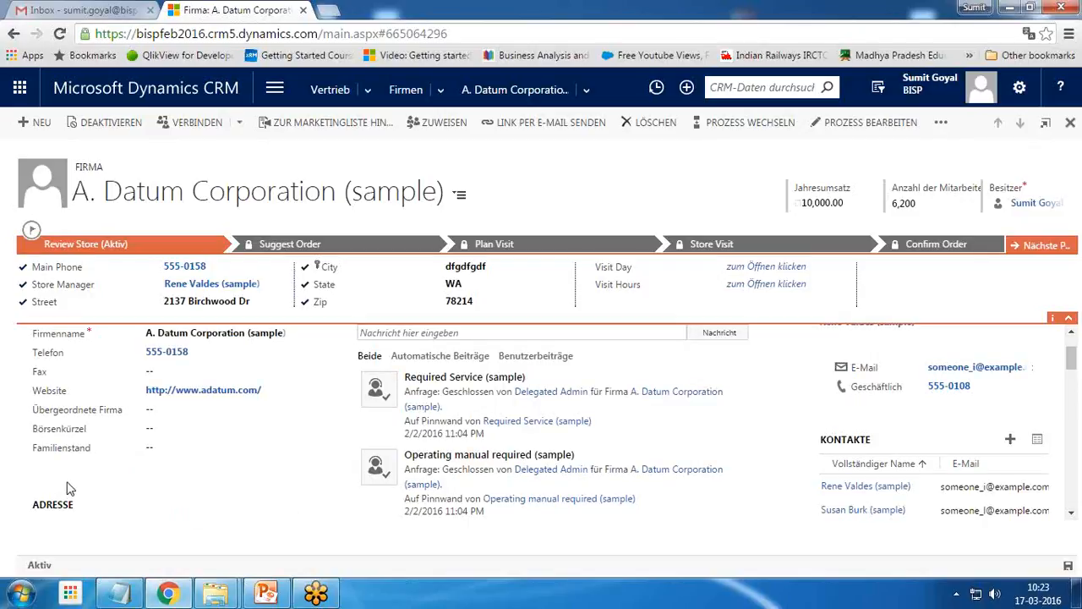